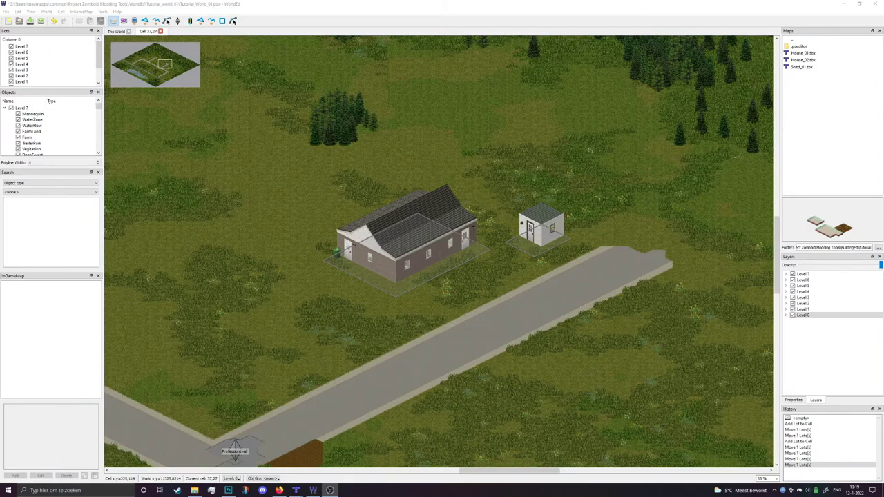
Switch to the Building Editor and bring up the Shed_01.tbx building
{"action": "mouse_move", "coordinate": [296, 488]}
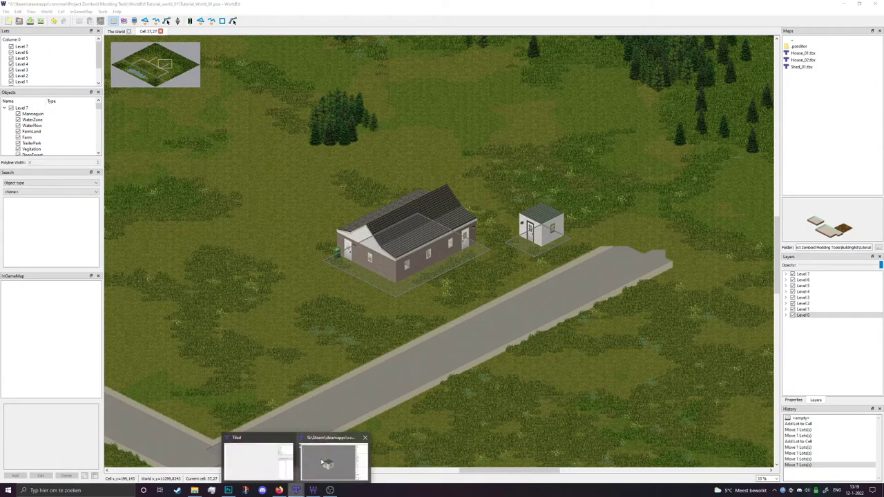
{"action": "left_click", "coordinate": [328, 464]}
{"action": "left_click", "coordinate": [51, 31]}
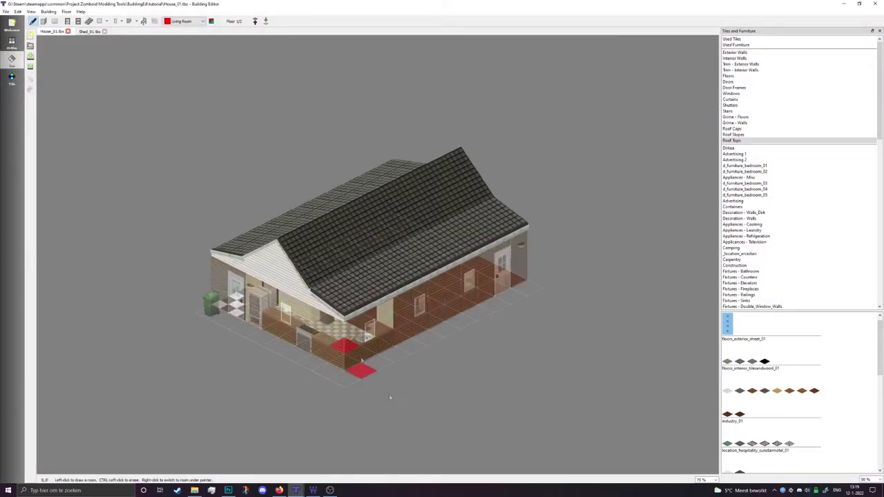
{"action": "left_click", "coordinate": [89, 32]}
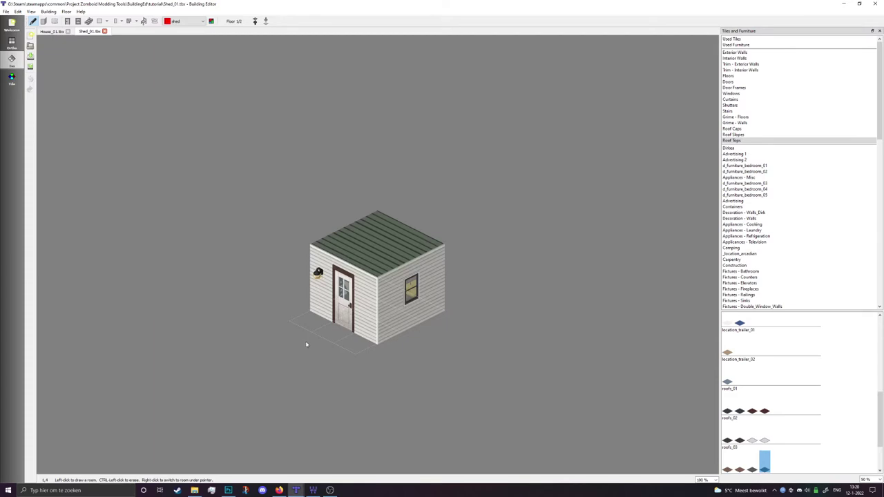
{"action": "scroll", "coordinate": [309, 347], "scroll_direction": "up", "scroll_amount": 1}
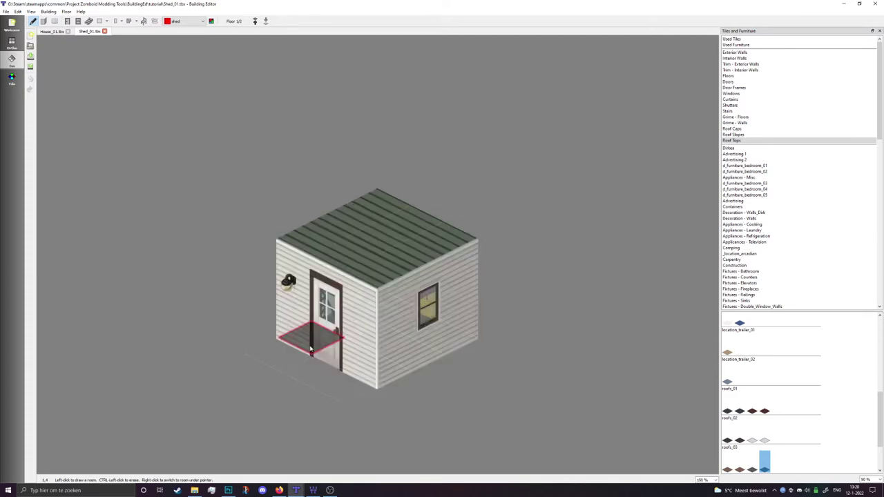
Change the shed's exterior wall tile in the building properties to the beige industry_01 wall
{"action": "left_click", "coordinate": [48, 12]}
{"action": "left_click", "coordinate": [60, 83]}
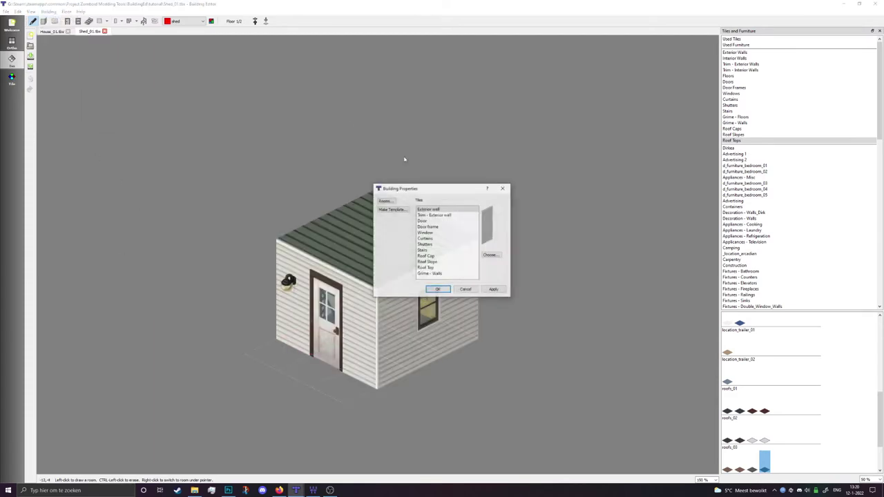
{"action": "left_click", "coordinate": [492, 255]}
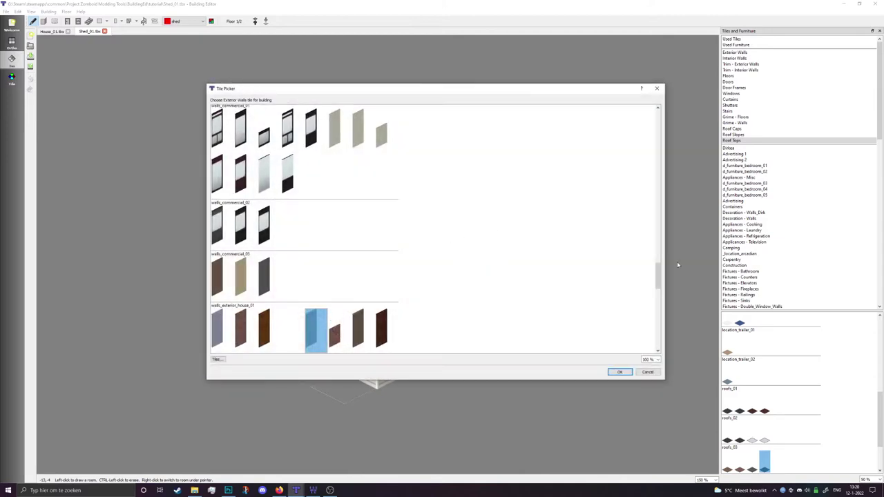
{"action": "left_click_drag", "start_coordinate": [661, 275], "coordinate": [666, 121]}
{"action": "scroll", "coordinate": [449, 169], "scroll_direction": "down", "scroll_amount": 3}
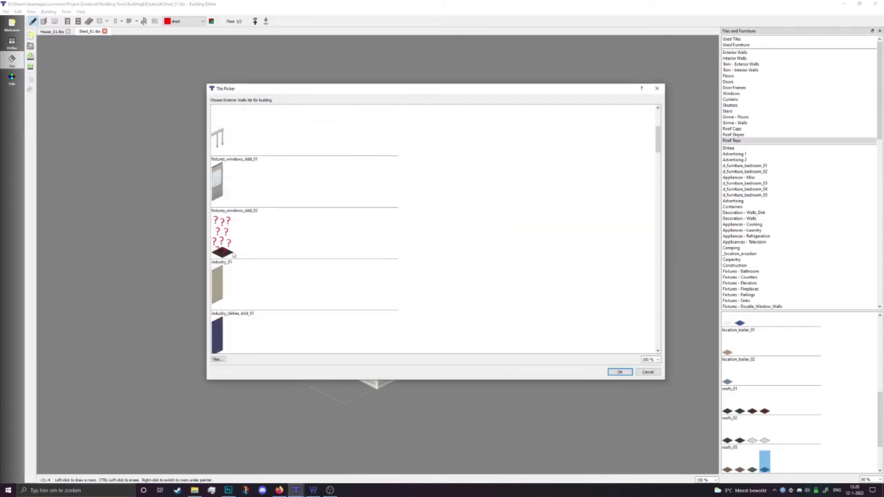
{"action": "double_click", "coordinate": [229, 280]}
{"action": "left_click", "coordinate": [494, 289]}
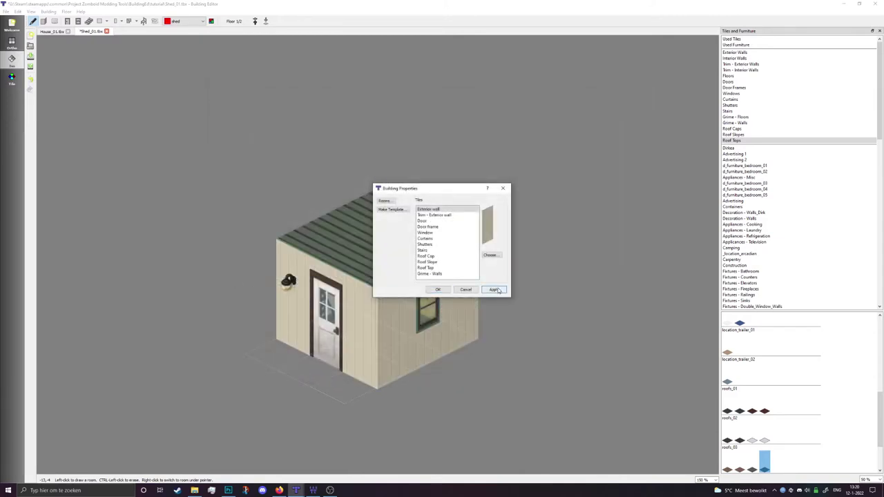
{"action": "left_click", "coordinate": [438, 289]}
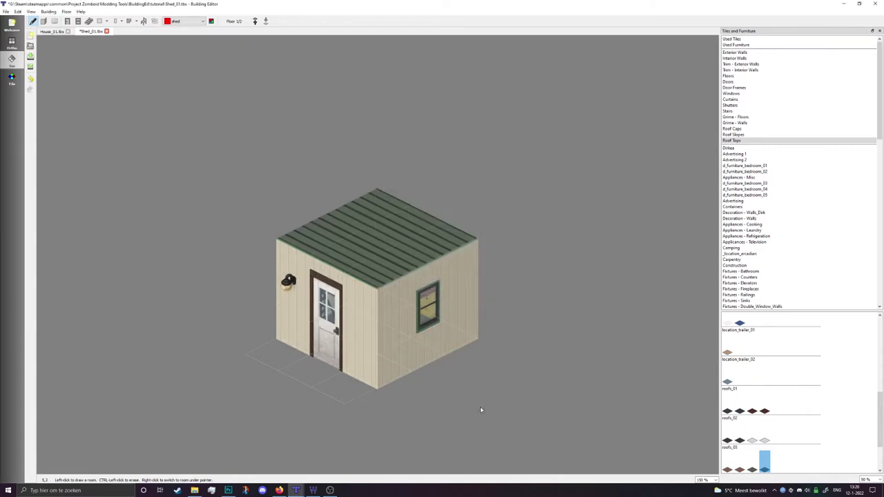
Set the building's wall grime to the second overlay_grime_wall_01 tile
{"action": "key", "text": "g"}
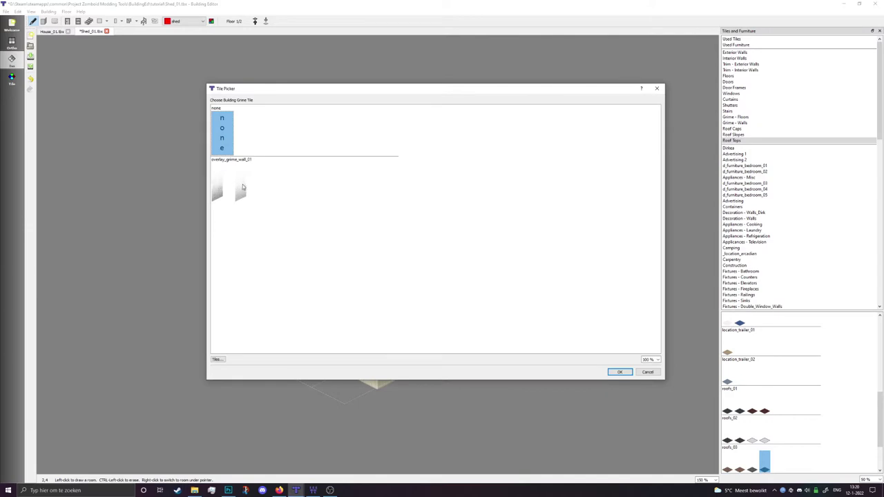
{"action": "left_click", "coordinate": [243, 187]}
{"action": "double_click", "coordinate": [243, 187]}
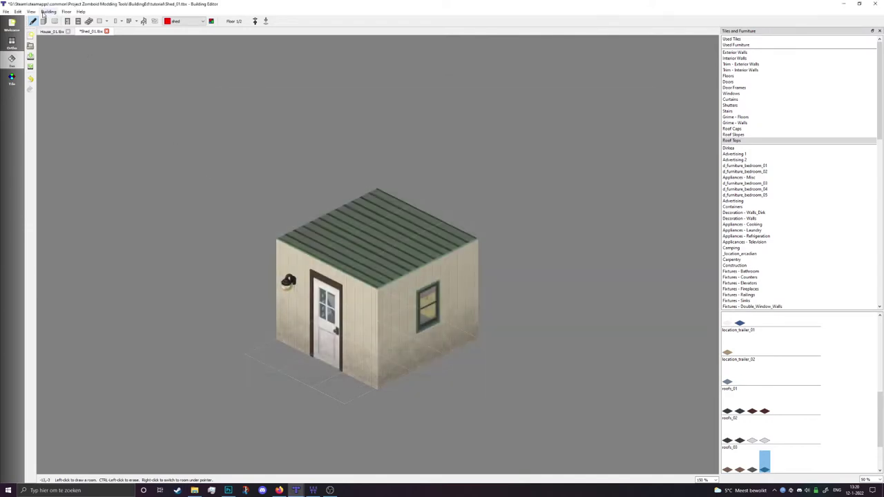
{"action": "left_click", "coordinate": [49, 12]}
{"action": "left_click", "coordinate": [66, 75]}
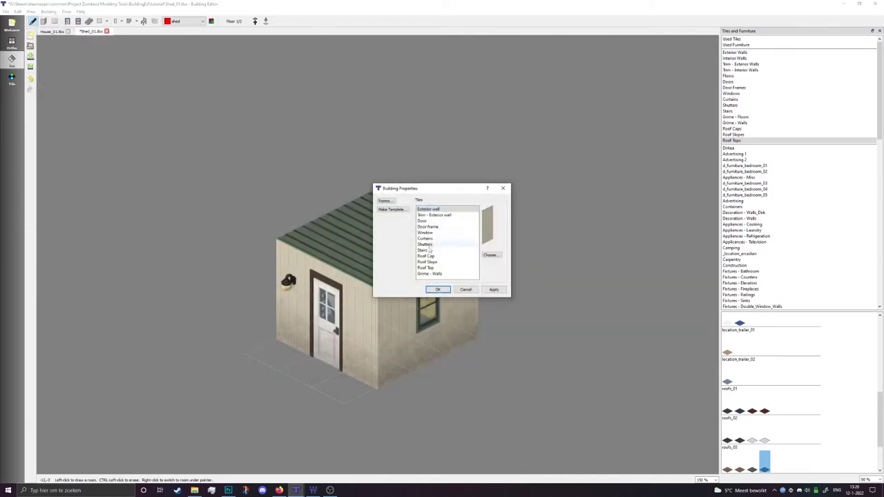
{"action": "left_click", "coordinate": [438, 289]}
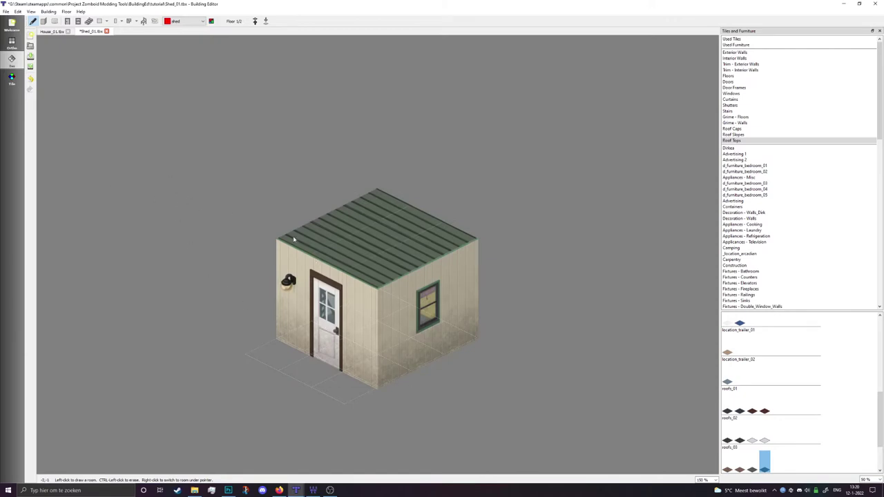
Compare the shed's two floors by moving between them with floor highlighting off and on
{"action": "left_click", "coordinate": [255, 21]}
{"action": "key", "text": "h"}
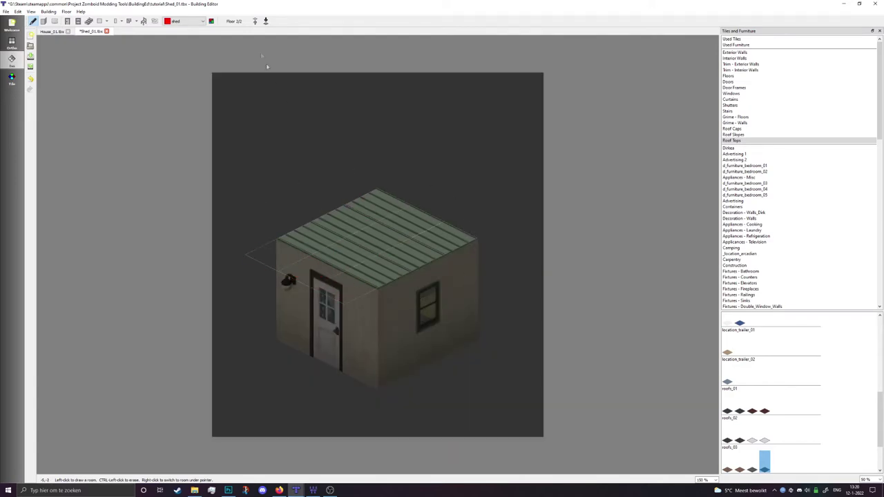
{"action": "left_click", "coordinate": [256, 21]}
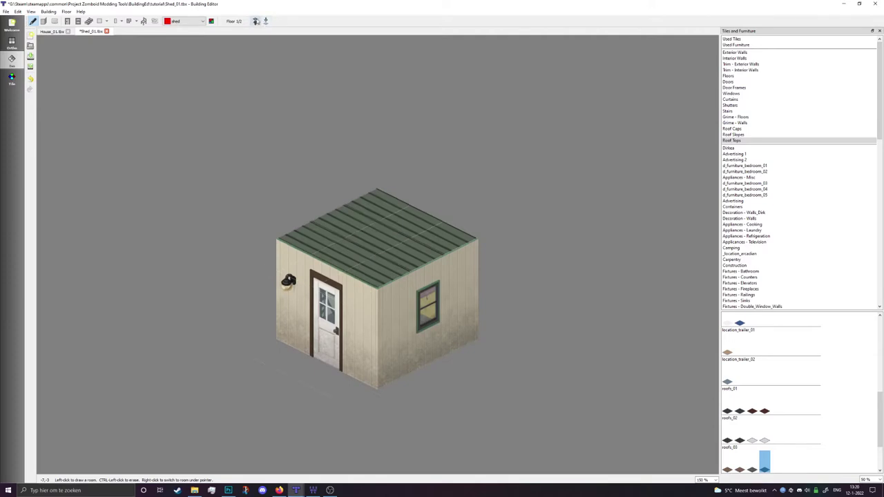
{"action": "left_click", "coordinate": [266, 22]}
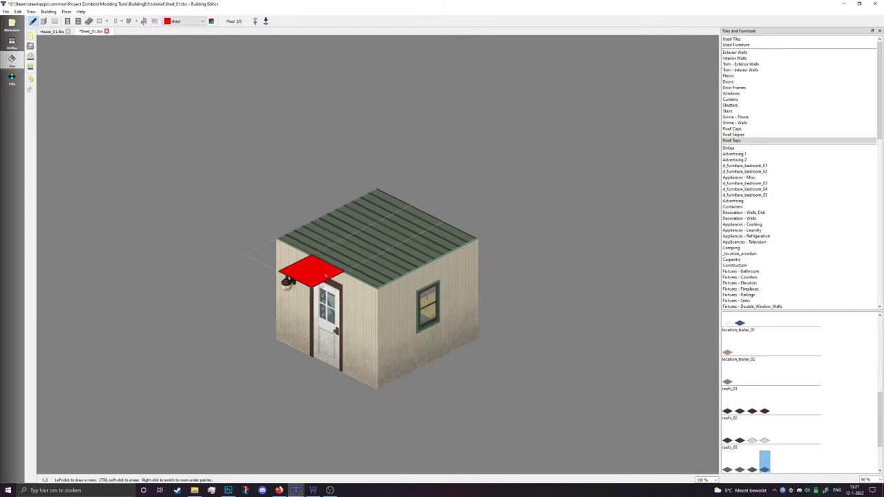
{"action": "key", "text": "h"}
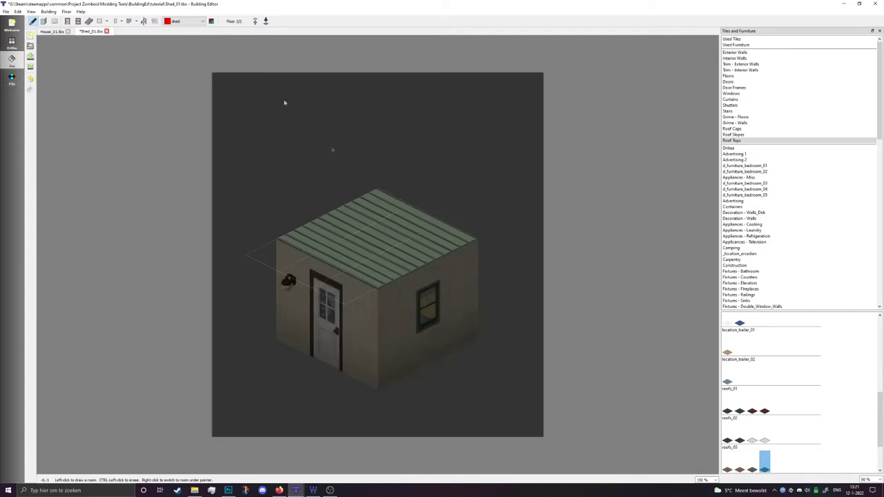
{"action": "left_click", "coordinate": [265, 21]}
{"action": "left_click", "coordinate": [254, 21]}
{"action": "left_click", "coordinate": [266, 21]}
{"action": "left_click", "coordinate": [254, 21]}
{"action": "left_click", "coordinate": [266, 20]}
{"action": "left_click", "coordinate": [254, 21]}
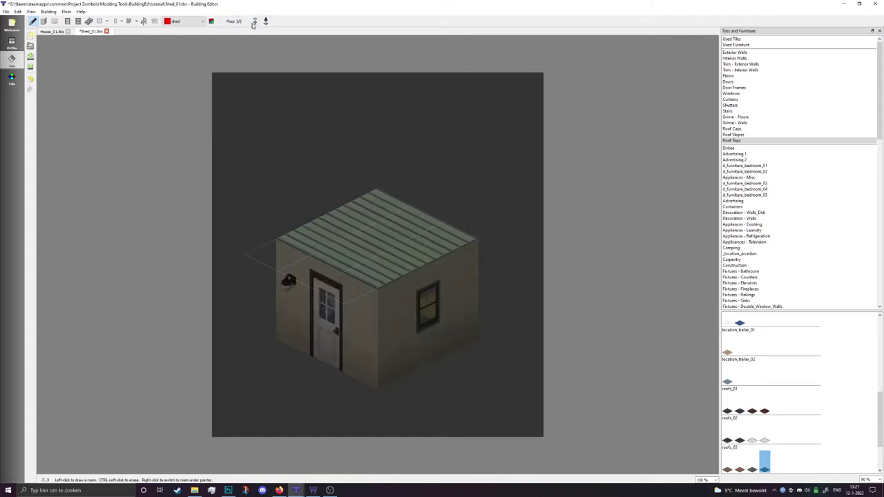
In Tile mode, filter the tilesets by "roof" and pick the small dark green sloped tile from roofs_03
{"action": "left_click", "coordinate": [10, 81]}
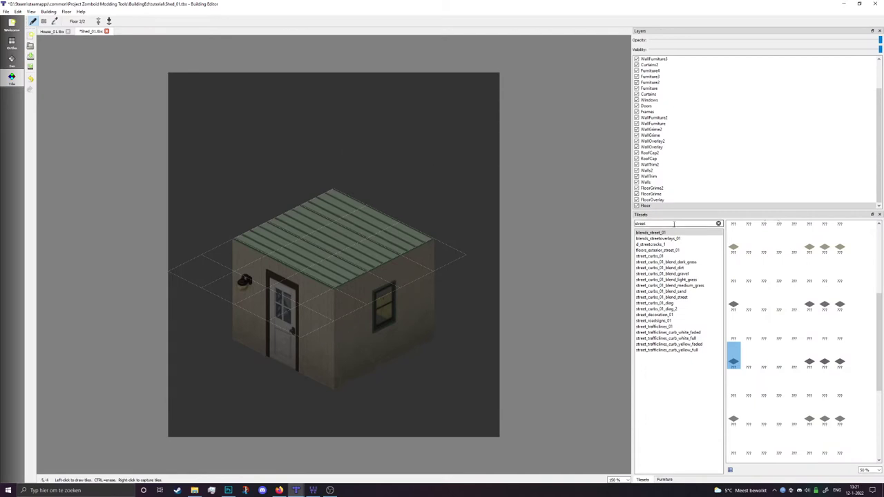
{"action": "type", "text": "roo"}
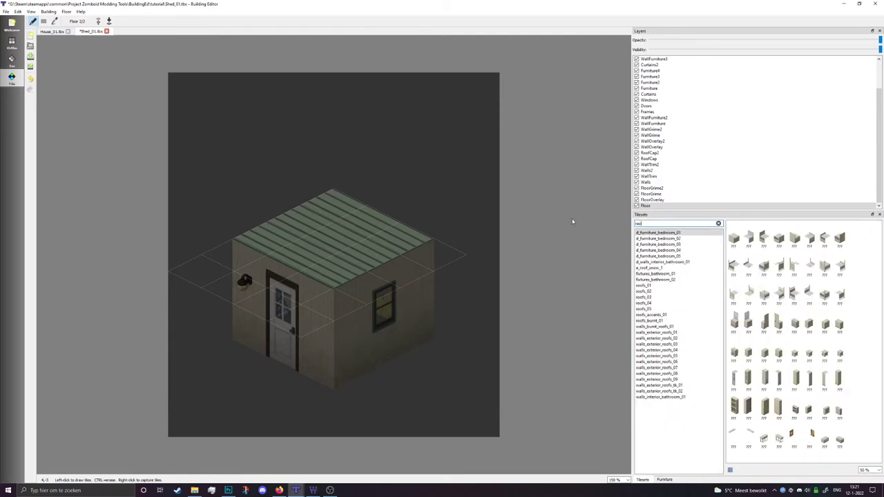
{"action": "type", "text": "f"}
{"action": "left_click", "coordinate": [645, 244]}
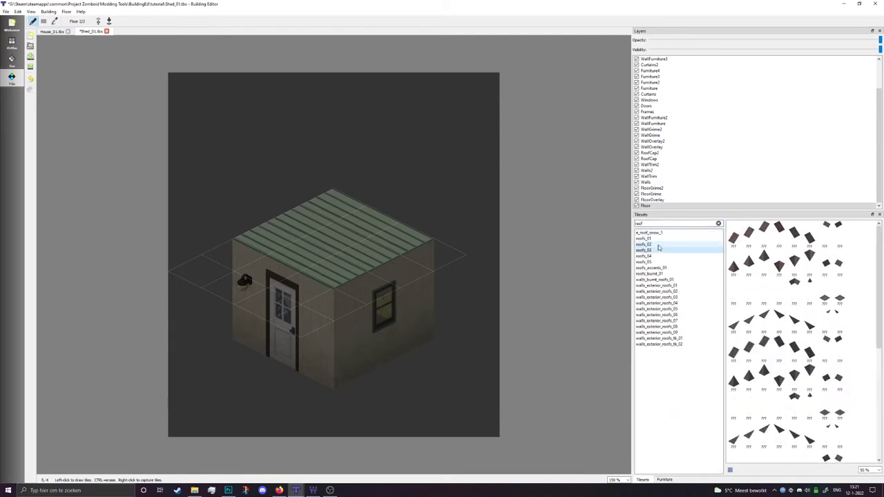
{"action": "left_click", "coordinate": [658, 249]}
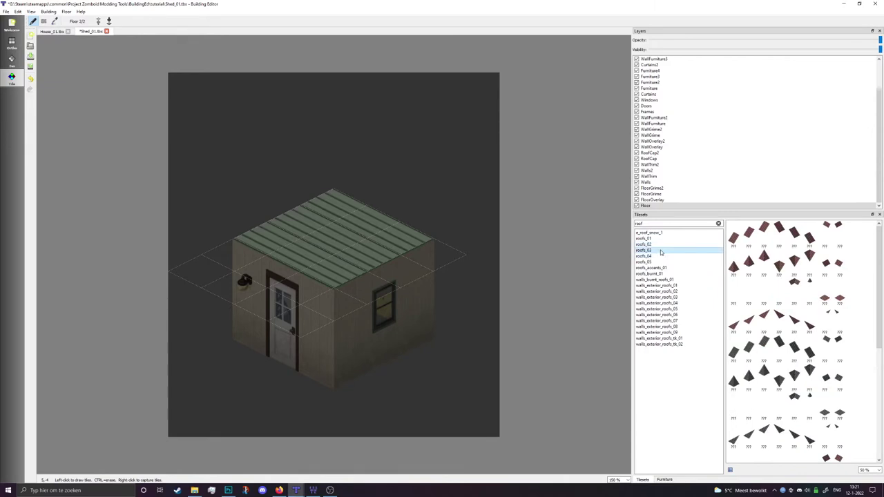
{"action": "scroll", "coordinate": [838, 343], "scroll_direction": "up", "scroll_amount": 2}
{"action": "left_click", "coordinate": [827, 347]}
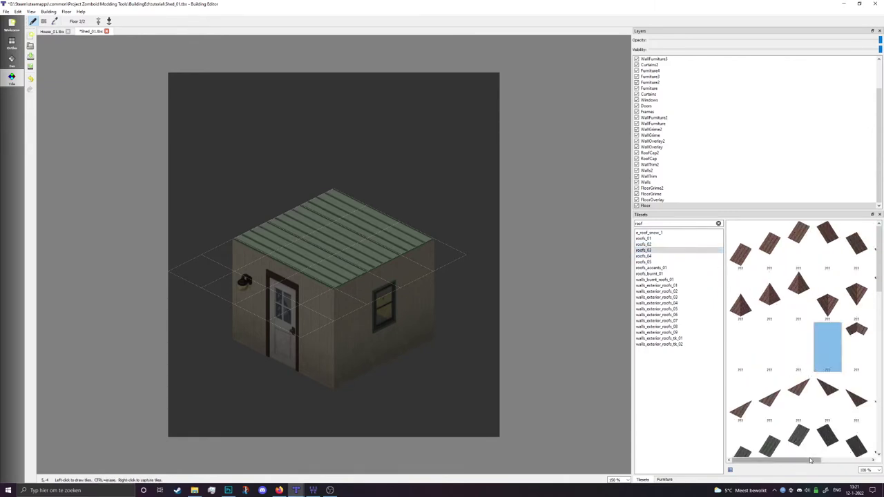
{"action": "left_click_drag", "start_coordinate": [810, 460], "coordinate": [859, 460]}
{"action": "scroll", "coordinate": [853, 378], "scroll_direction": "down", "scroll_amount": 2}
{"action": "left_click", "coordinate": [861, 382]}
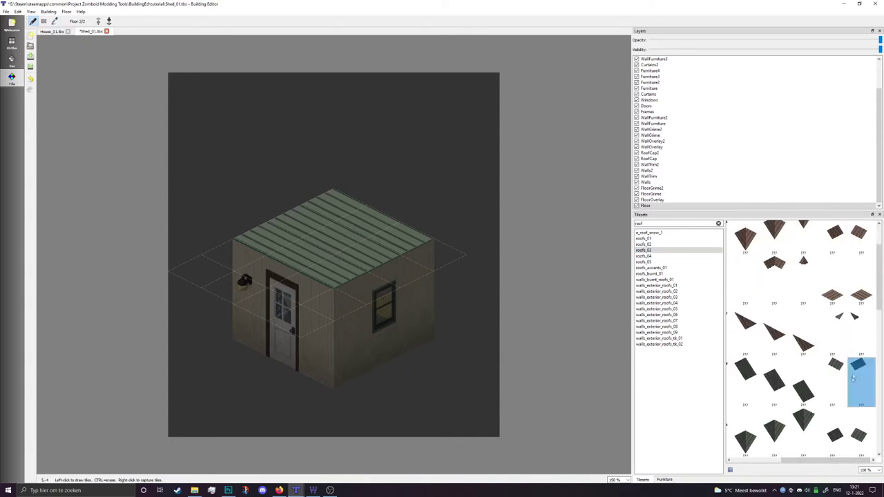
On floor 1's Roof layer, place the dark green roof tiles as an overhang along the wall with the window
{"action": "left_click", "coordinate": [109, 22]}
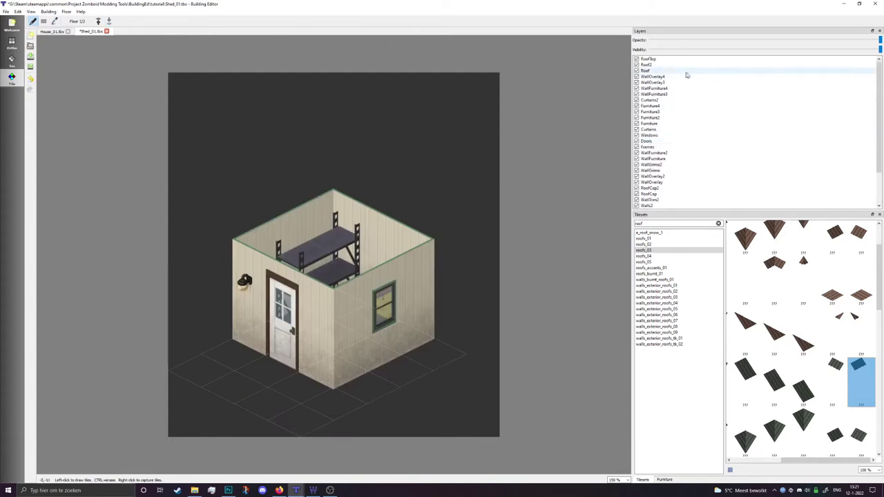
{"action": "left_click", "coordinate": [687, 72]}
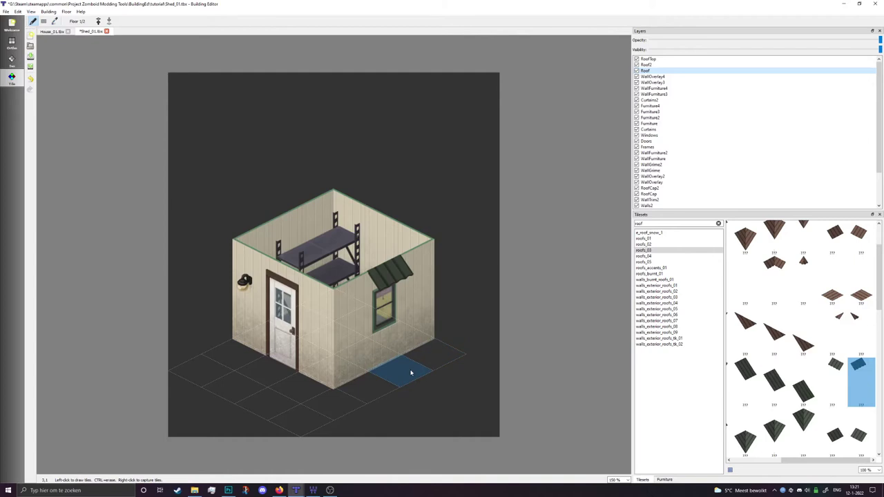
{"action": "key", "text": "h"}
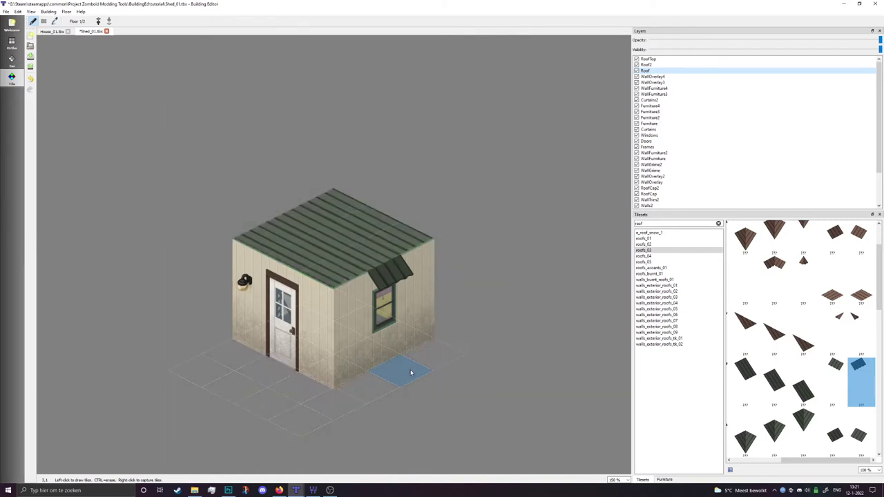
{"action": "left_click_drag", "start_coordinate": [366, 386], "coordinate": [445, 352]}
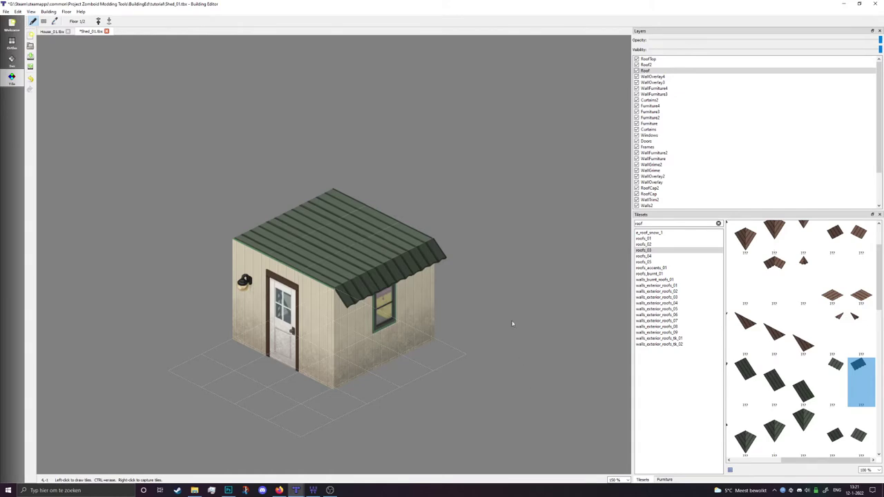
Highlight the shed's upper floor, filter the tilesets by "grim" and show the overlay_grime_floor_01 tiles
{"action": "key", "text": "h"}
{"action": "left_click", "coordinate": [98, 21]}
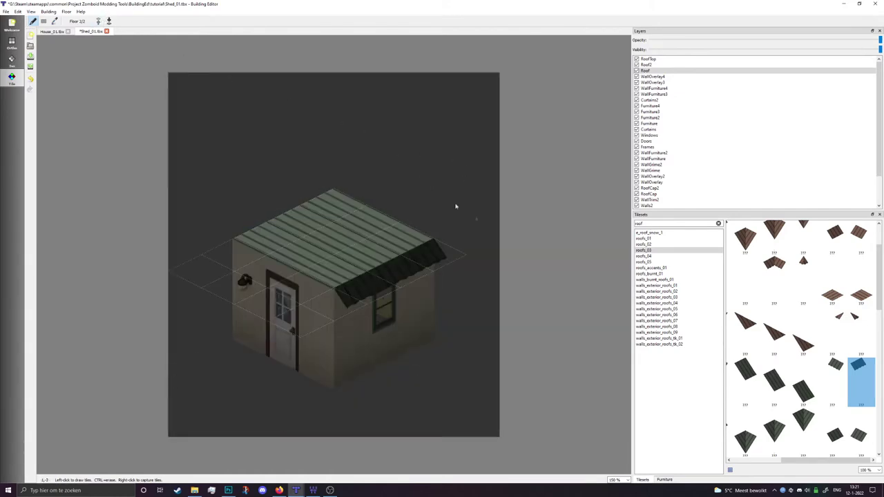
{"action": "double_click", "coordinate": [659, 222]}
{"action": "type", "text": "grim"}
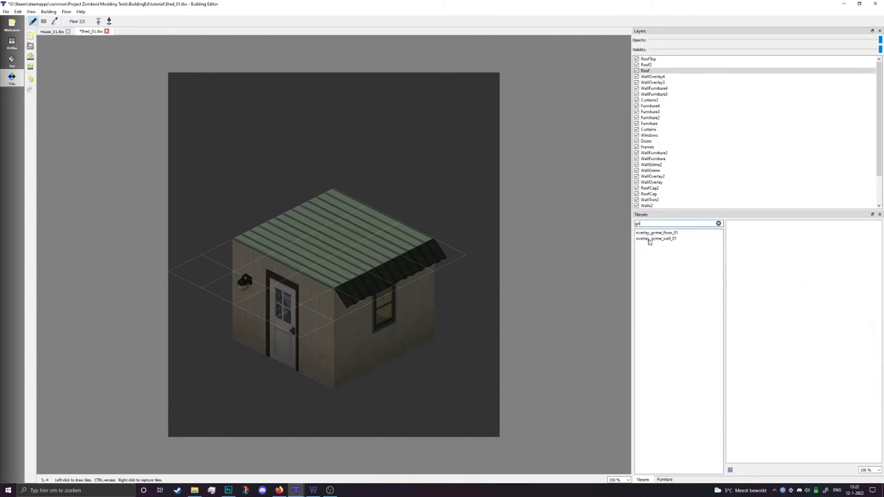
{"action": "left_click", "coordinate": [659, 239]}
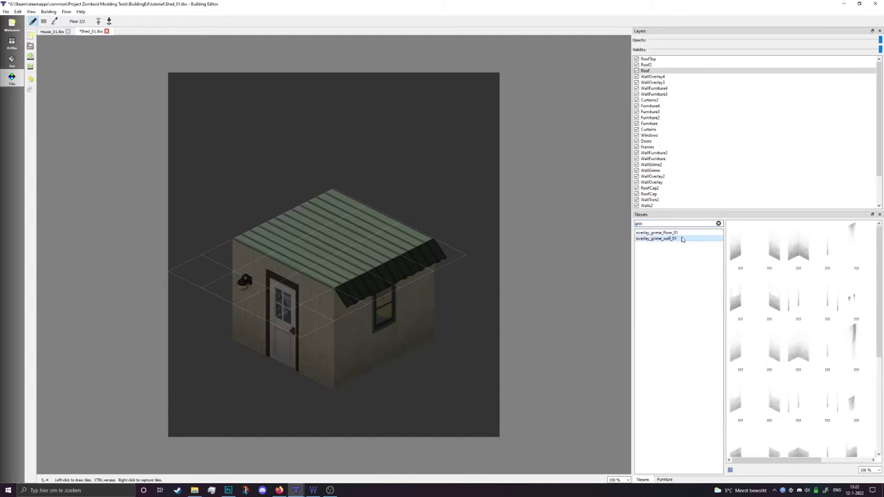
{"action": "left_click", "coordinate": [683, 234]}
{"action": "scroll", "coordinate": [835, 387], "scroll_direction": "down", "scroll_amount": 1}
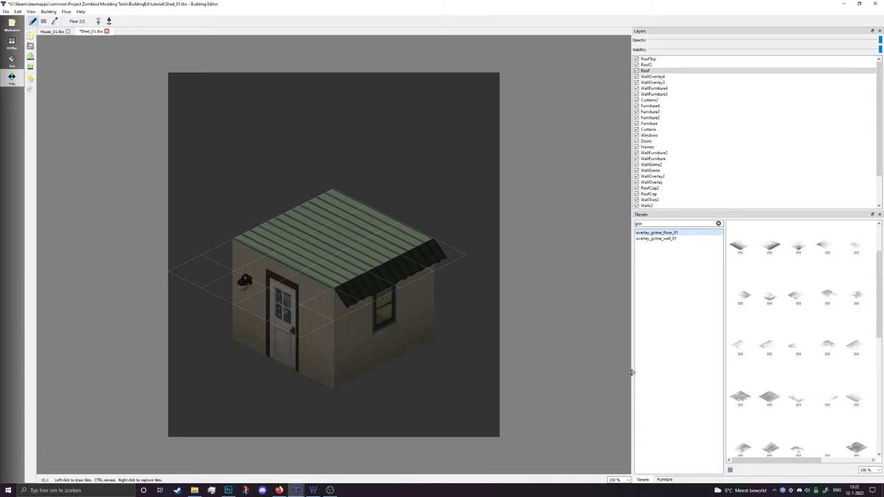
On the upper floor's FloorGrime layer, paint edge grime tiles from overlay_grime_floor_01 along the shed roof's edges
{"action": "left_click_drag", "start_coordinate": [633, 374], "coordinate": [452, 374]}
{"action": "scroll", "coordinate": [726, 334], "scroll_direction": "down", "scroll_amount": 1}
{"action": "left_click", "coordinate": [705, 272]}
{"action": "scroll", "coordinate": [511, 155], "scroll_direction": "down", "scroll_amount": 2}
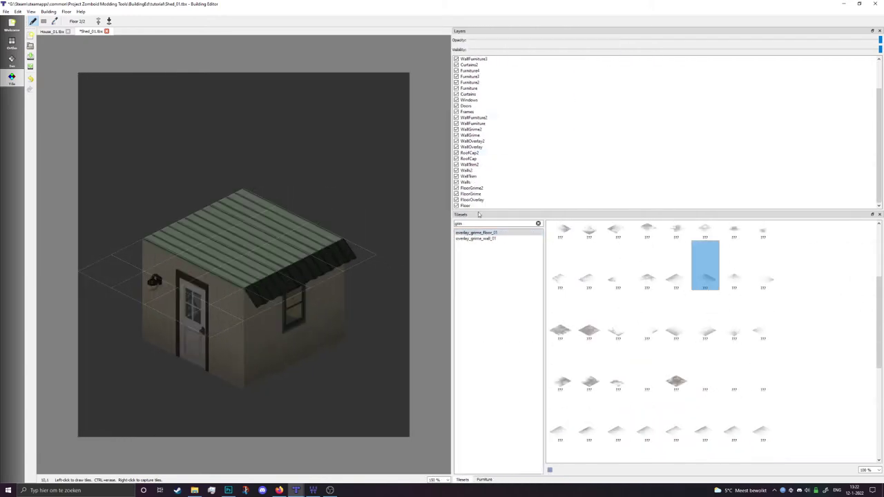
{"action": "left_click", "coordinate": [490, 195]}
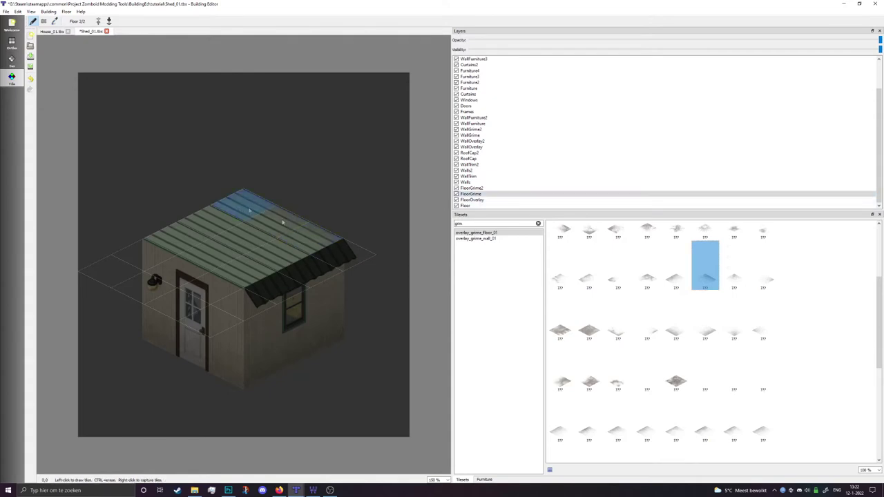
{"action": "left_click", "coordinate": [680, 328]}
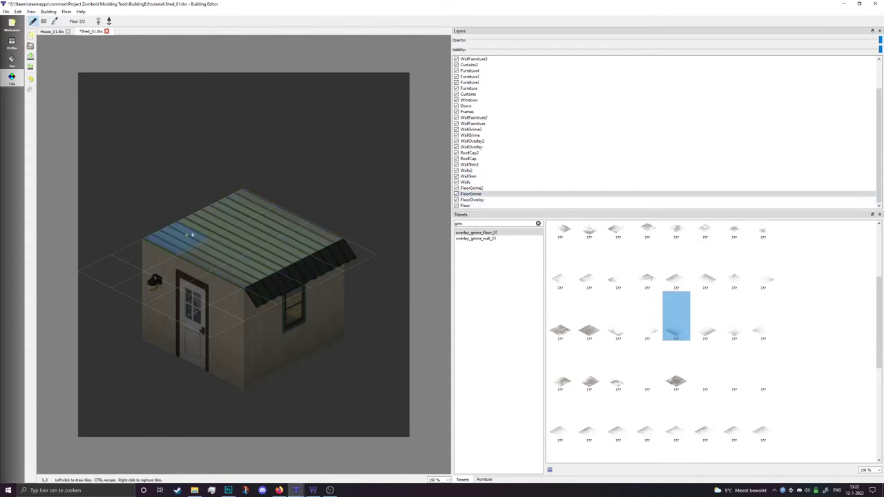
On the FloorGrime2 layer, add further edge grime tiles to the roof, running from its back corner to its left corner
{"action": "left_click", "coordinate": [490, 188]}
{"action": "left_click", "coordinate": [718, 310]}
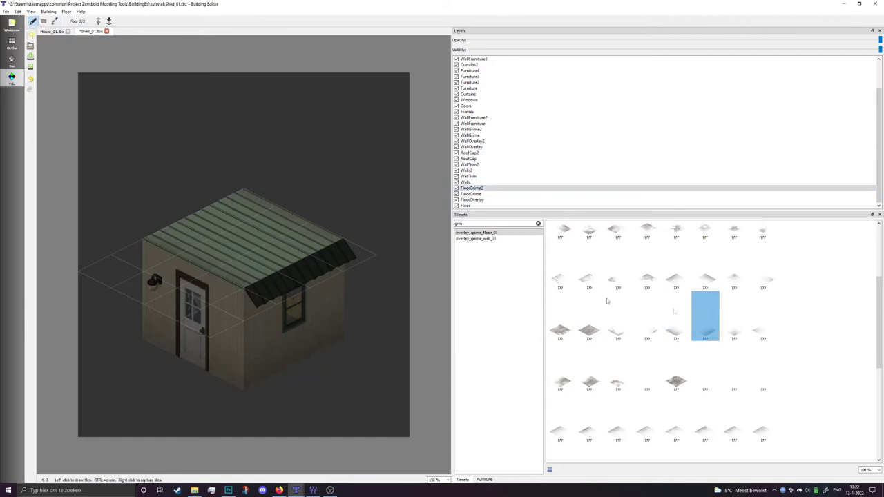
{"action": "left_click", "coordinate": [673, 275]}
{"action": "left_click_drag", "start_coordinate": [238, 198], "coordinate": [182, 235]}
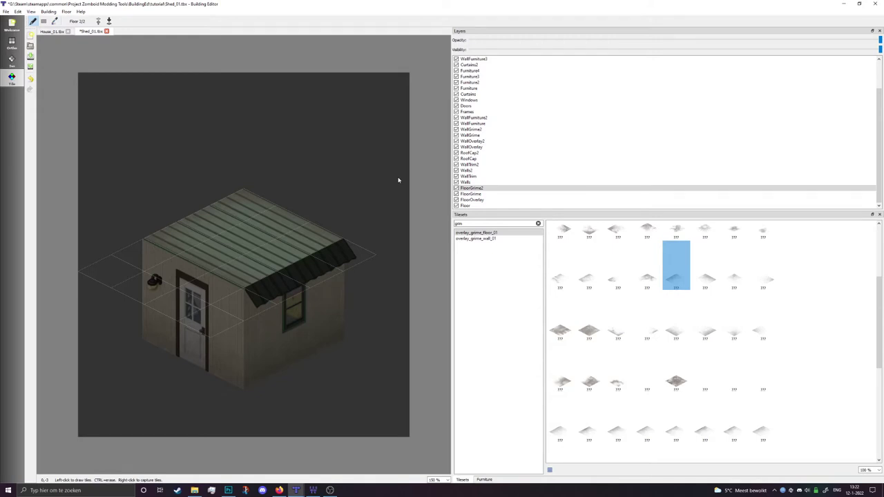
Save the shed and switch to WorldEd to view it on the map
{"action": "key", "text": "ctrl+s"}
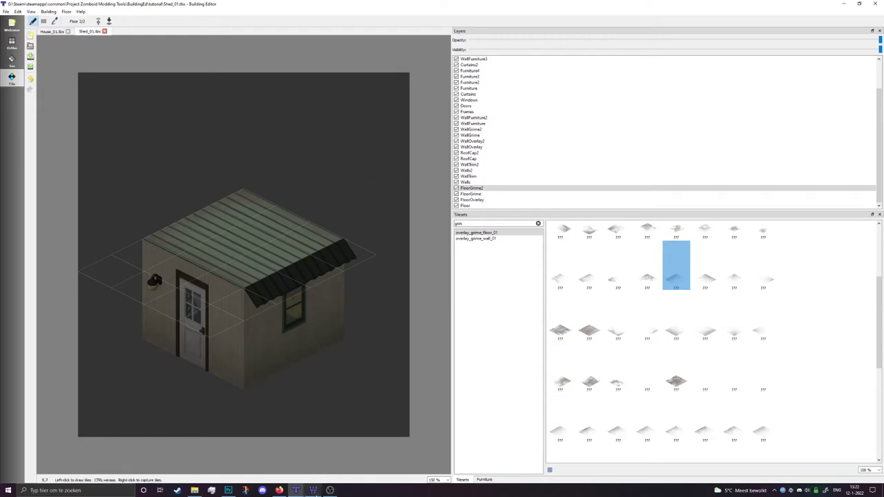
{"action": "left_click", "coordinate": [314, 492]}
{"action": "scroll", "coordinate": [598, 236], "scroll_direction": "up", "scroll_amount": 2}
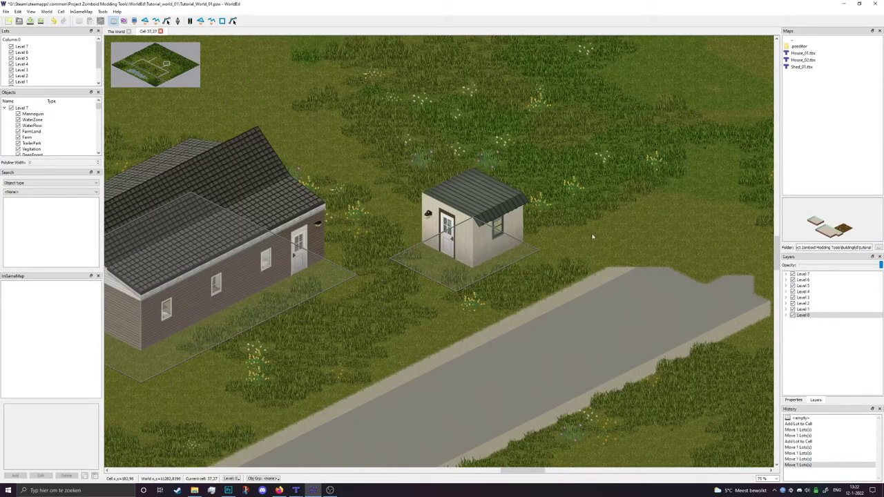
Back in Building Editor, add overlay_grime_wall_01 tiles on floor 1's WallOverlay layer to the inner back corner and below the window
{"action": "left_click", "coordinate": [312, 482]}
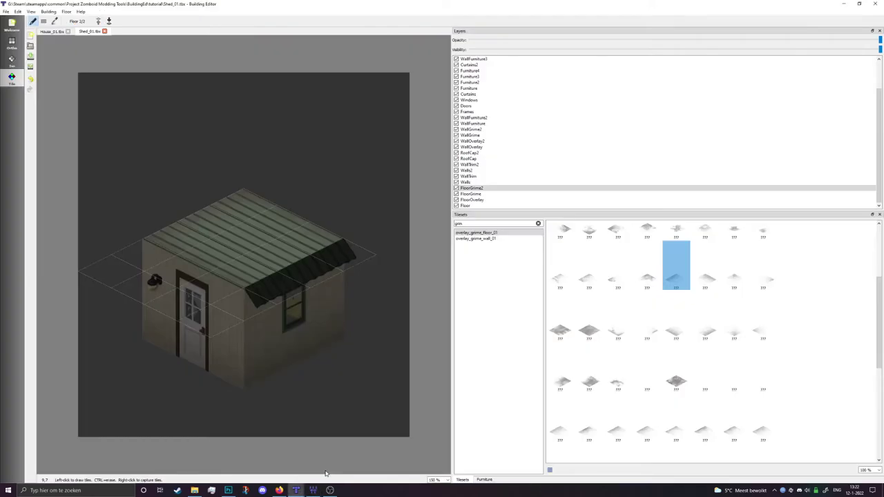
{"action": "left_click", "coordinate": [484, 239]}
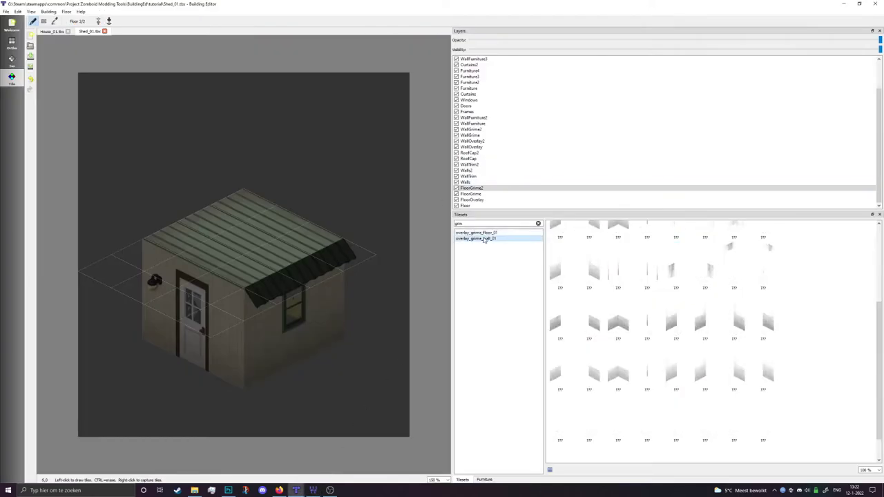
{"action": "left_click", "coordinate": [108, 21]}
{"action": "scroll", "coordinate": [702, 315], "scroll_direction": "up", "scroll_amount": 3}
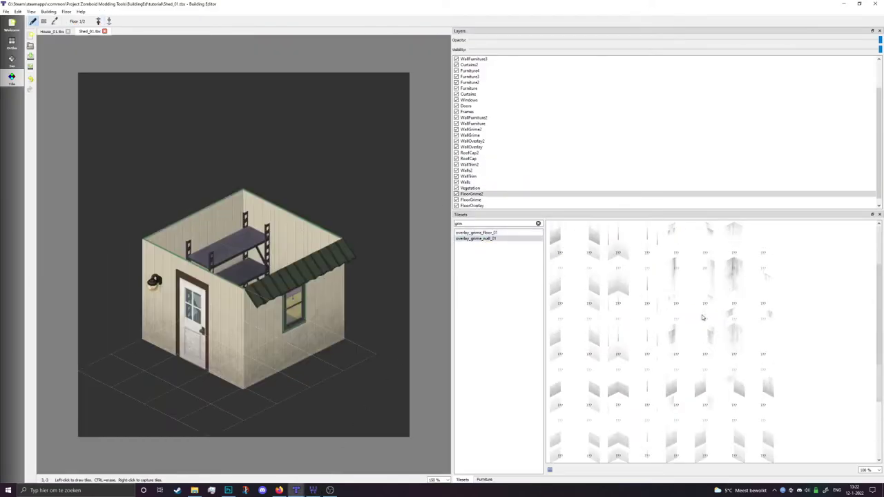
{"action": "left_click", "coordinate": [733, 245]}
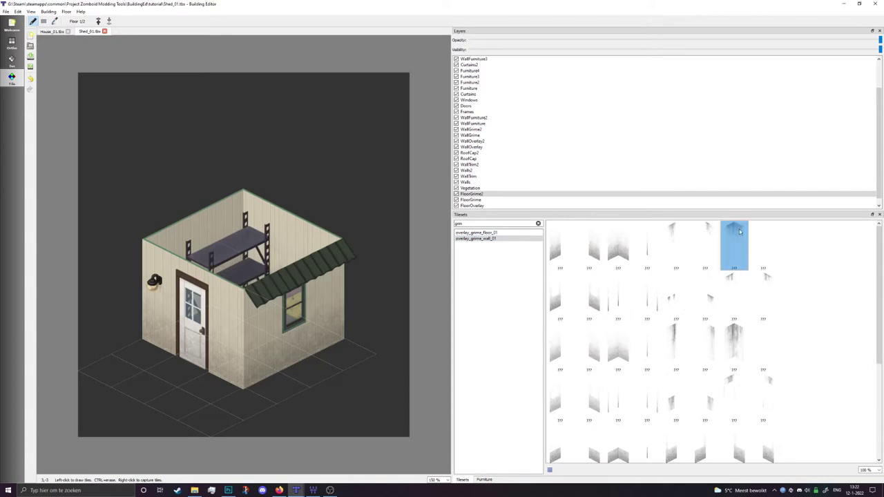
{"action": "scroll", "coordinate": [531, 153], "scroll_direction": "down", "scroll_amount": 1}
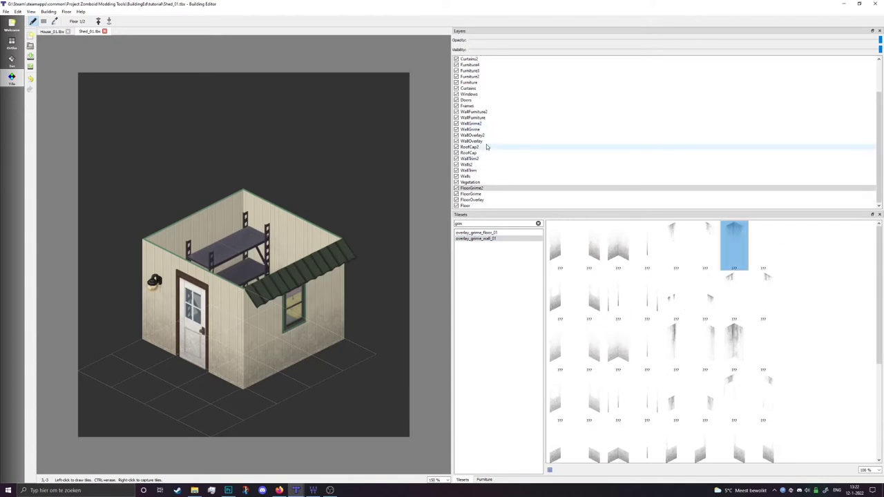
{"action": "left_click", "coordinate": [487, 142]}
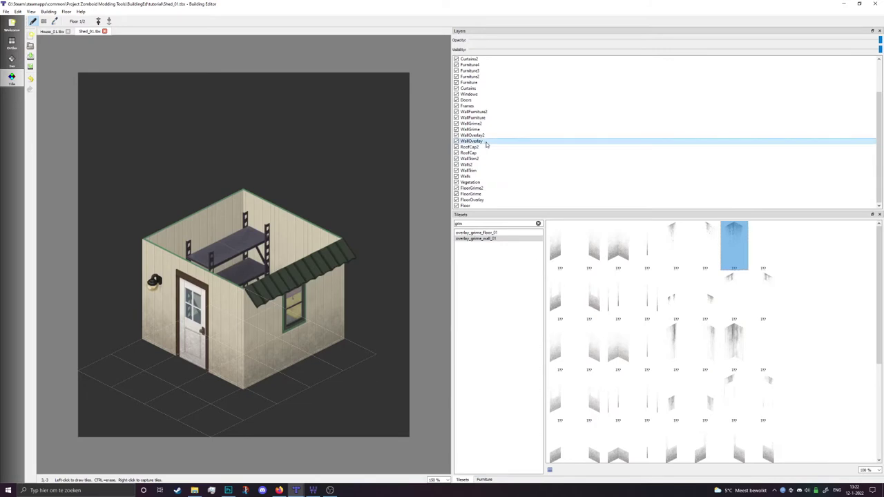
{"action": "left_click", "coordinate": [233, 299]}
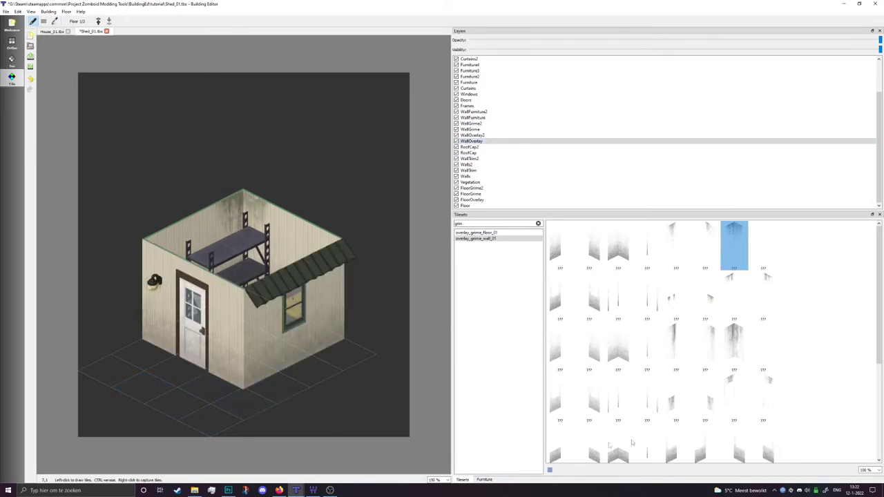
{"action": "scroll", "coordinate": [688, 302], "scroll_direction": "down", "scroll_amount": 1}
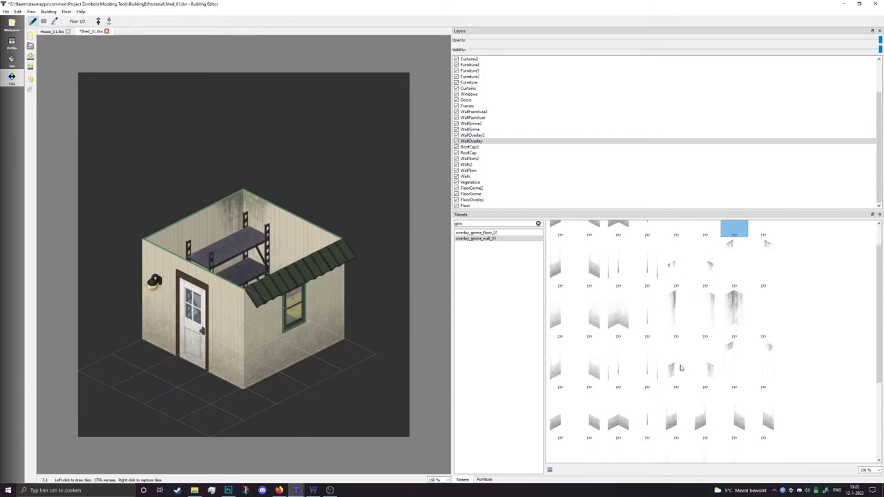
{"action": "left_click", "coordinate": [682, 368]}
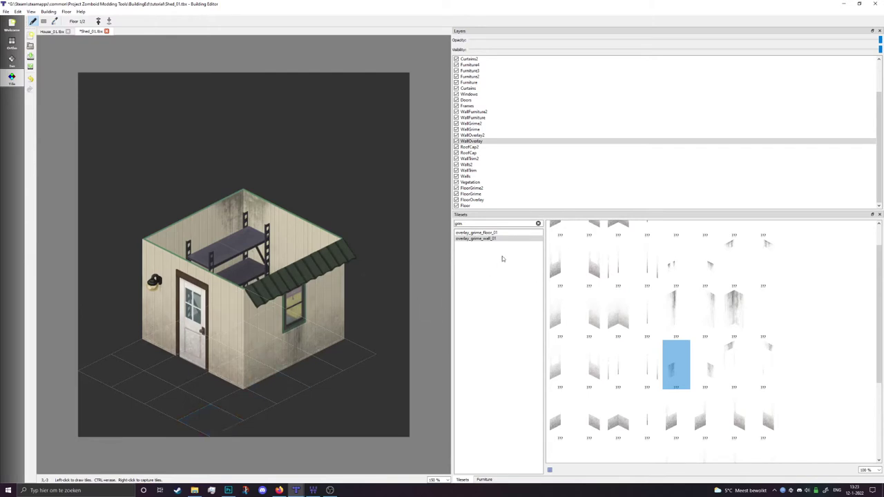
Filter the tilesets by "crac" and show the d_wallcracks_1 tiles
{"action": "double_click", "coordinate": [496, 225]}
{"action": "type", "text": "crac"}
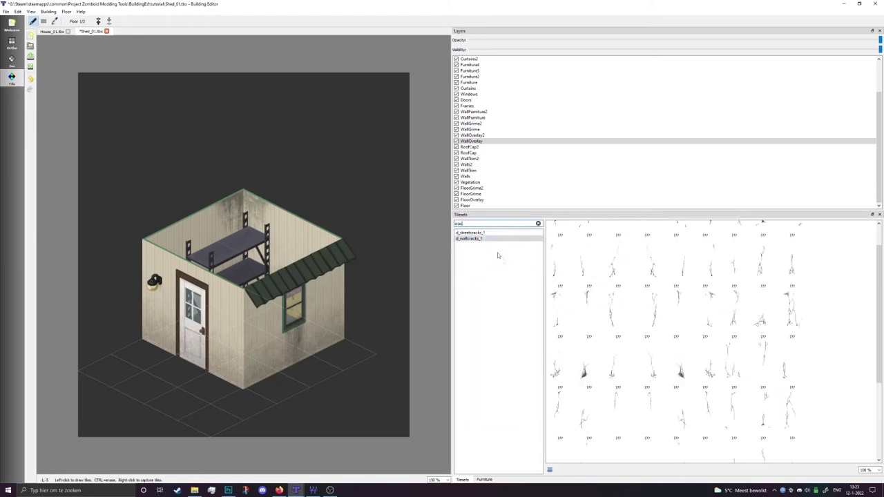
Try a tall crack tile on the wall beside the door, and undo it
{"action": "left_click", "coordinate": [657, 311]}
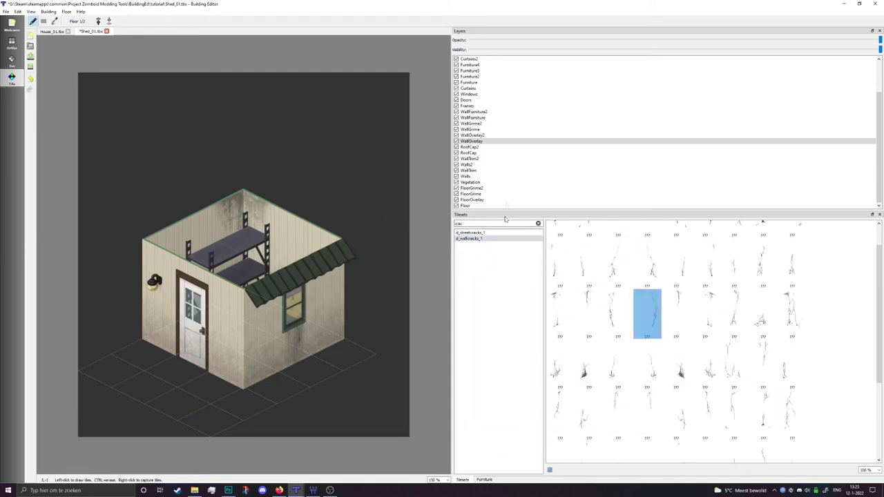
{"action": "left_click", "coordinate": [213, 388]}
{"action": "scroll", "coordinate": [154, 410], "scroll_direction": "up", "scroll_amount": 2}
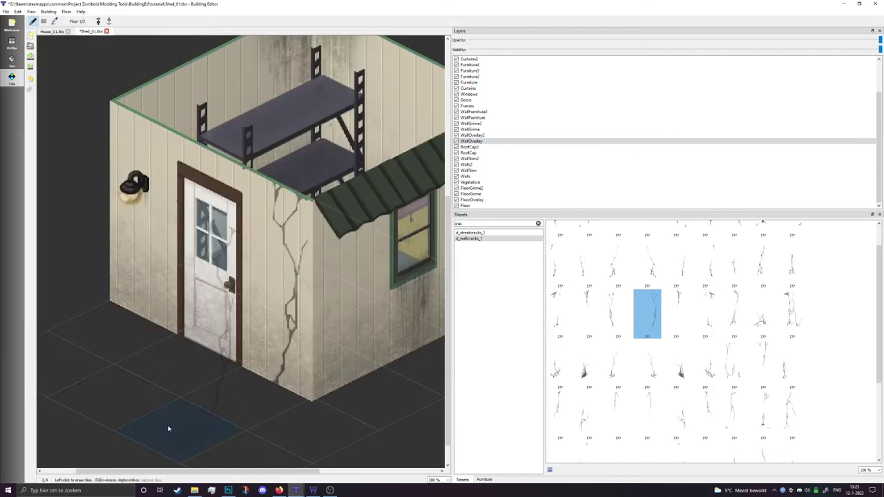
{"action": "key", "text": "ctrl+z"}
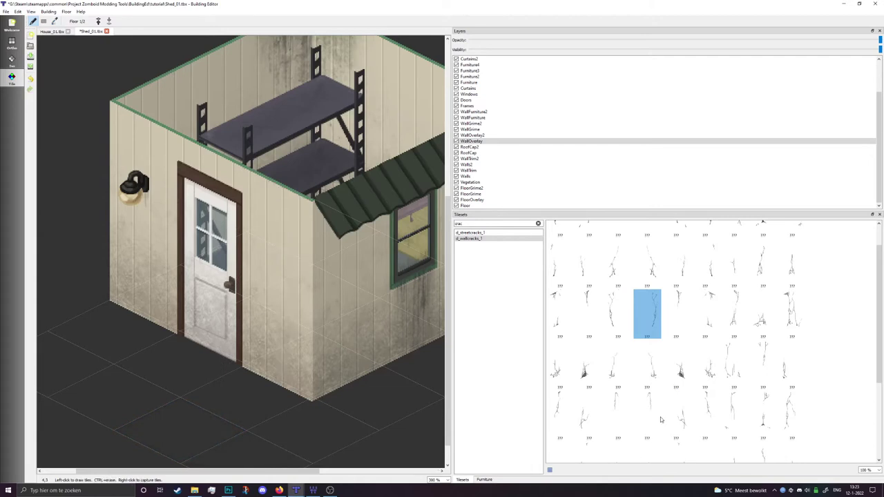
Place a shorter d_wallcracks_1 crack tile on the wall between the door and the front corner
{"action": "left_click", "coordinate": [676, 279]}
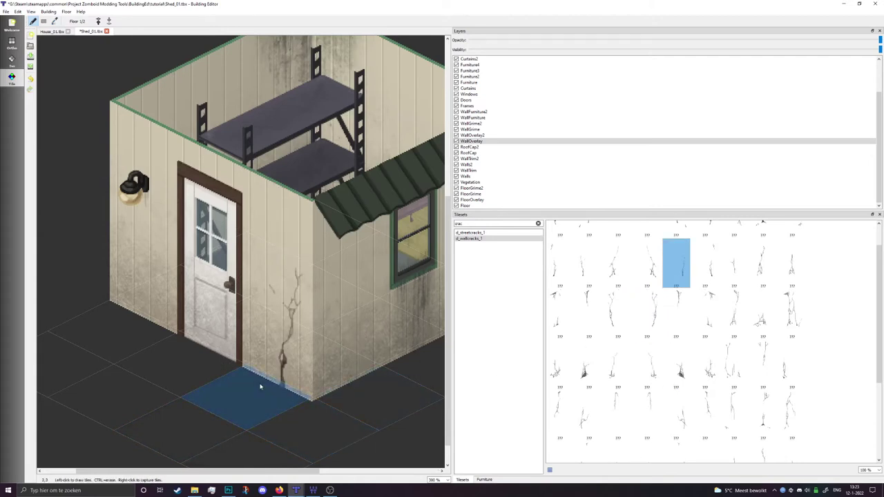
{"action": "scroll", "coordinate": [287, 393], "scroll_direction": "down", "scroll_amount": 2}
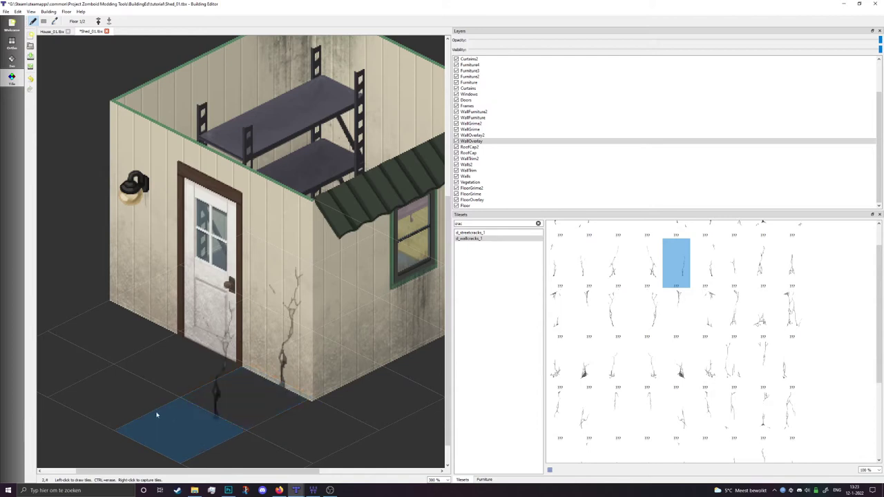
{"action": "scroll", "coordinate": [366, 442], "scroll_direction": "up", "scroll_amount": 1}
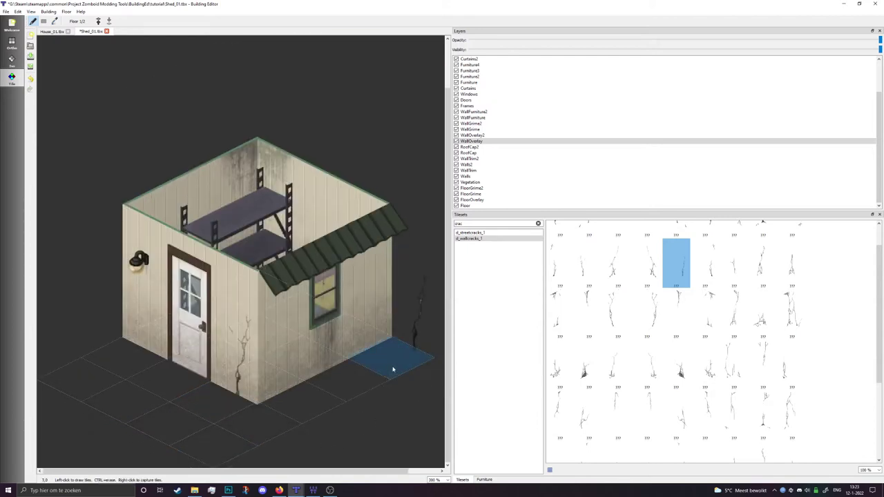
Filter the tilesets by "tras" and preview a trash pile tile from d_trash_1 in front of the shed
{"action": "type", "text": "tras"}
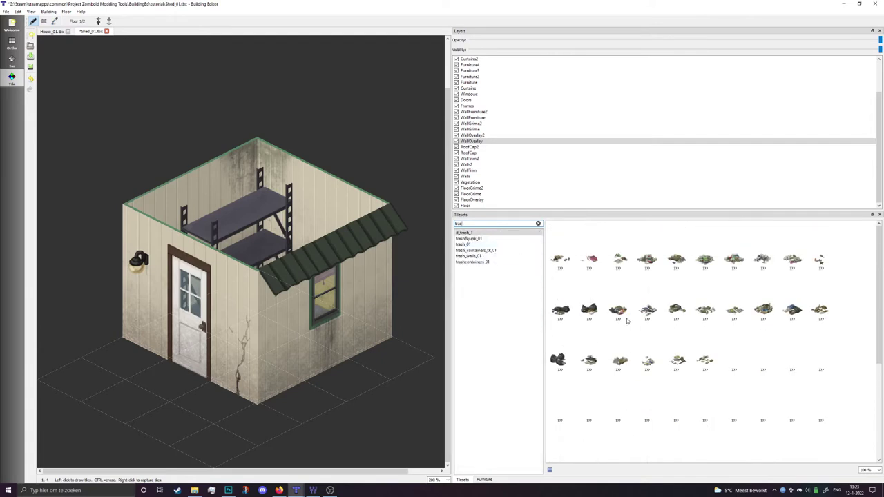
{"action": "left_click", "coordinate": [489, 245]}
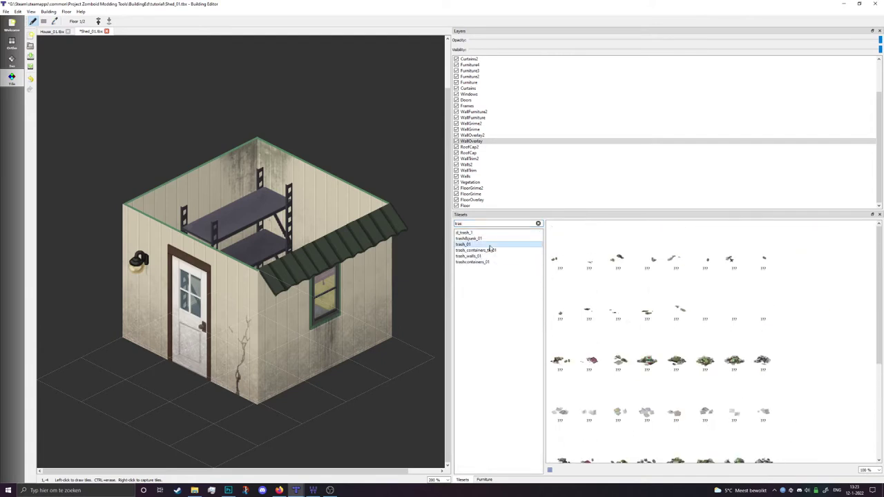
{"action": "left_click", "coordinate": [476, 232]}
{"action": "left_click", "coordinate": [618, 297]}
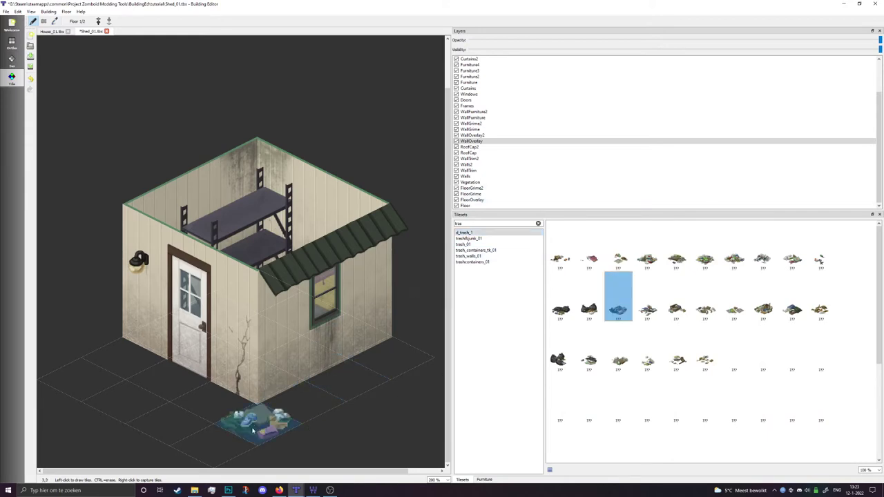
On the Furniture layer, compare a d_trash_1 garbage bag tile and place a small trash_01 litter tile outside the shed's front corner
{"action": "scroll", "coordinate": [558, 125], "scroll_direction": "up", "scroll_amount": 3}
{"action": "left_click", "coordinate": [553, 123]}
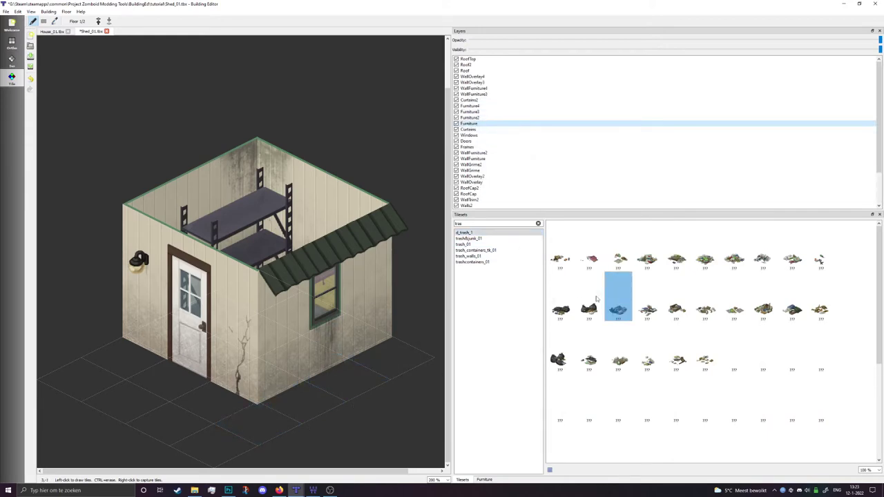
{"action": "left_click", "coordinate": [570, 350]}
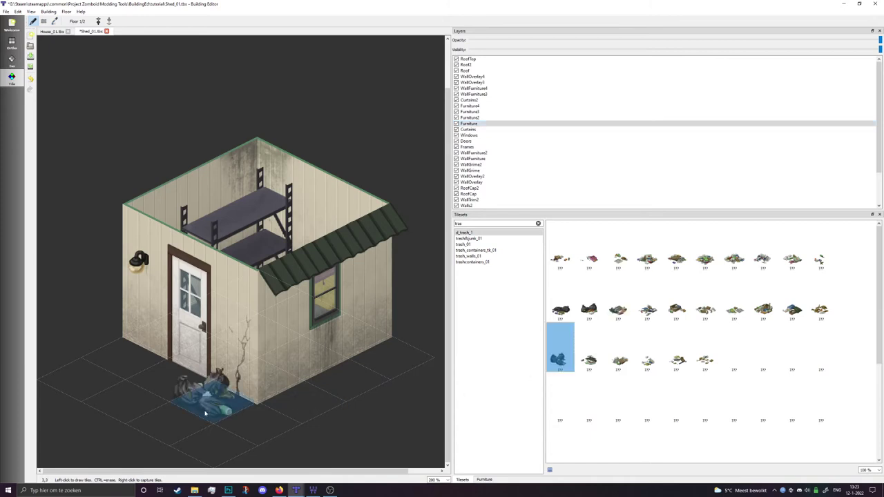
{"action": "left_click", "coordinate": [495, 245]}
{"action": "left_click", "coordinate": [559, 267]}
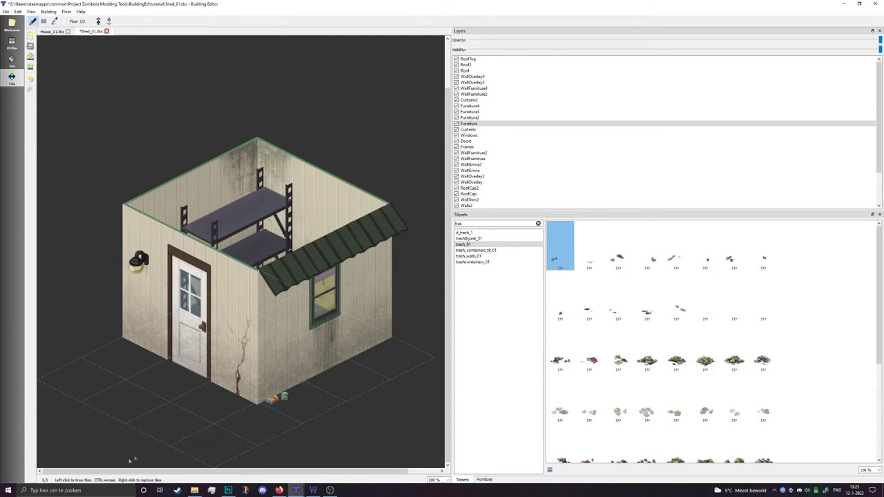
Switch to WorldEd and inspect the updated shed's wall grime, crack and litter on the map
{"action": "left_click", "coordinate": [316, 490]}
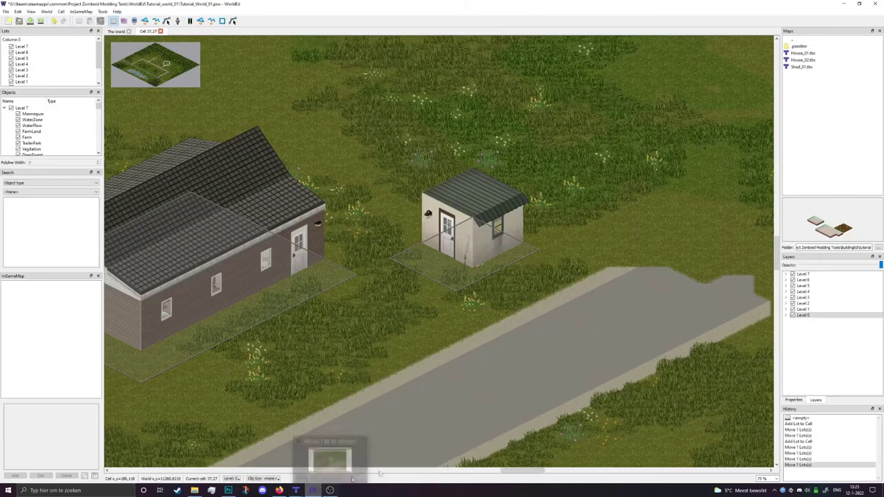
{"action": "scroll", "coordinate": [551, 215], "scroll_direction": "up", "scroll_amount": 2}
{"action": "scroll", "coordinate": [611, 312], "scroll_direction": "up", "scroll_amount": 1}
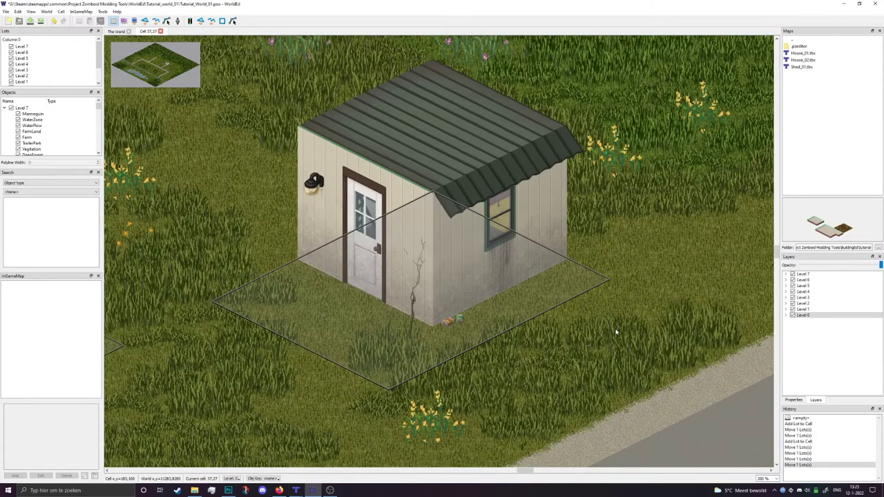
{"action": "scroll", "coordinate": [566, 335], "scroll_direction": "down", "scroll_amount": 2}
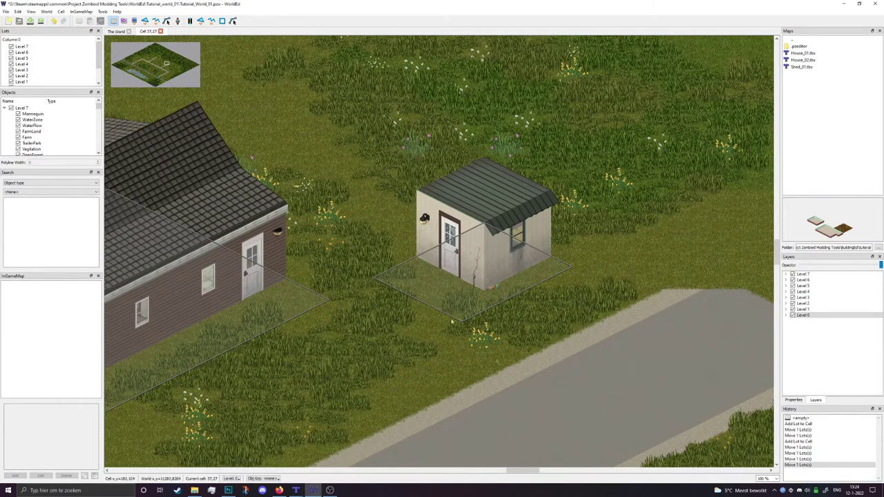
Try moving the shed lot onto the road to examine its litter up close, and undo the move
{"action": "left_click_drag", "start_coordinate": [487, 353], "coordinate": [368, 278]}
{"action": "left_click_drag", "start_coordinate": [380, 217], "coordinate": [556, 328]}
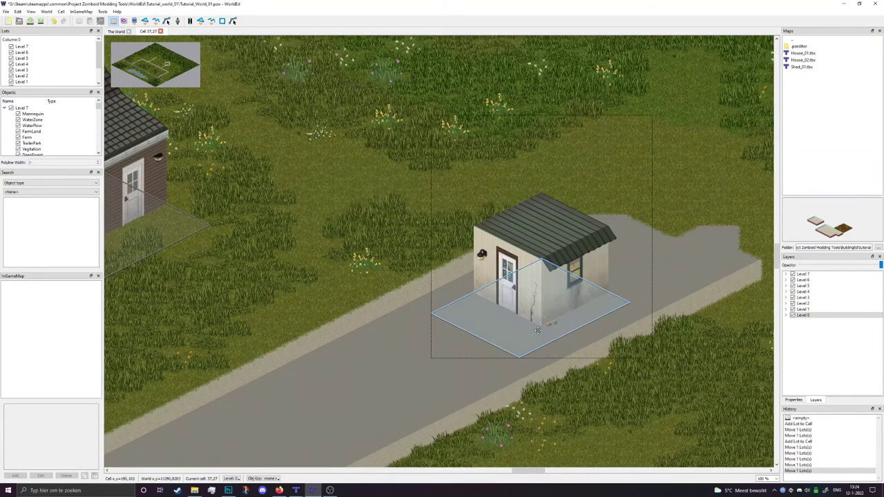
{"action": "scroll", "coordinate": [538, 331], "scroll_direction": "up", "scroll_amount": 3}
{"action": "left_click_drag", "start_coordinate": [524, 319], "coordinate": [413, 332]}
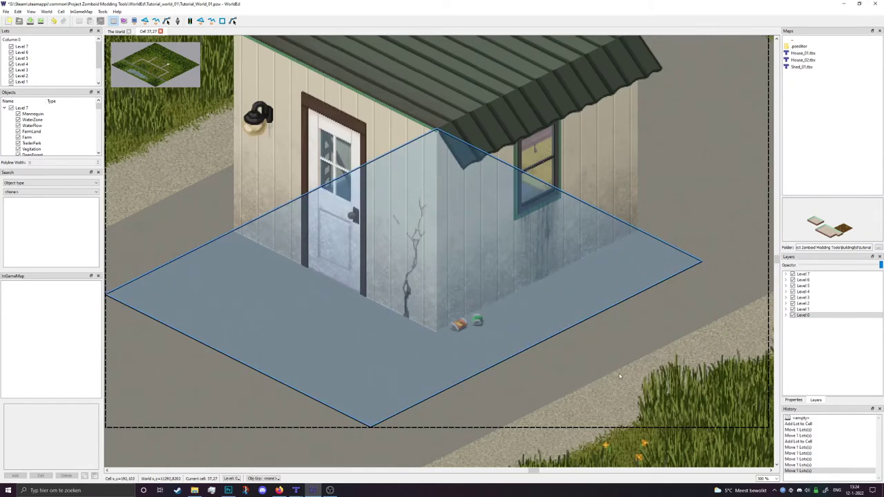
{"action": "scroll", "coordinate": [622, 367], "scroll_direction": "down", "scroll_amount": 2}
{"action": "key", "text": "ctrl+z"}
{"action": "left_click_drag", "start_coordinate": [326, 305], "coordinate": [594, 298]}
{"action": "scroll", "coordinate": [622, 286], "scroll_direction": "down", "scroll_amount": 1}
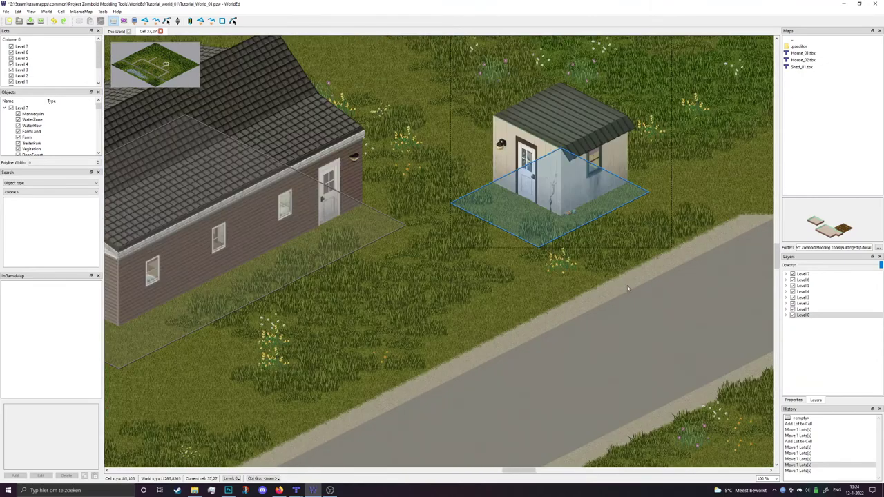
Deselect the shed lot on the map and look at it alongside the house
{"action": "scroll", "coordinate": [627, 288], "scroll_direction": "down", "scroll_amount": 1}
{"action": "left_click_drag", "start_coordinate": [504, 285], "coordinate": [544, 283]}
{"action": "left_click", "coordinate": [561, 321]}
{"action": "left_click_drag", "start_coordinate": [532, 317], "coordinate": [507, 346]}
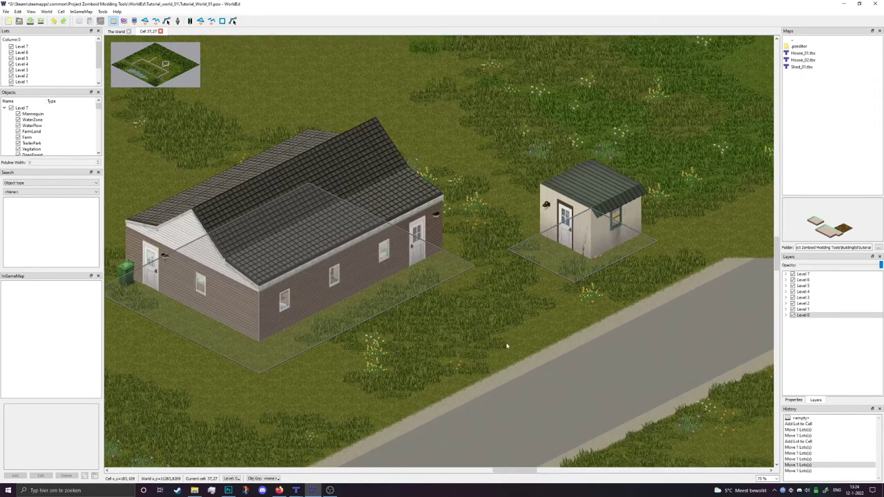
Switch to Building Editor, open the House_01 building and set its building grime to an overlay_grime_wall_01 tile
{"action": "mouse_move", "coordinate": [297, 491]}
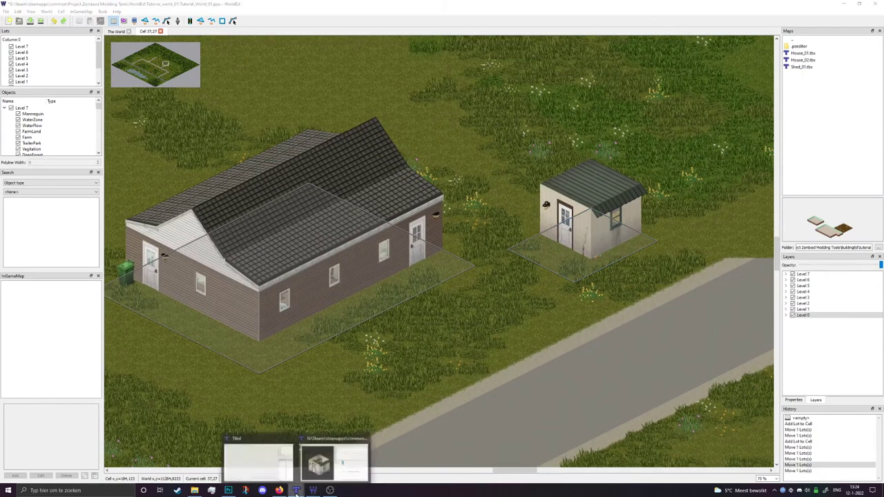
{"action": "left_click", "coordinate": [336, 461]}
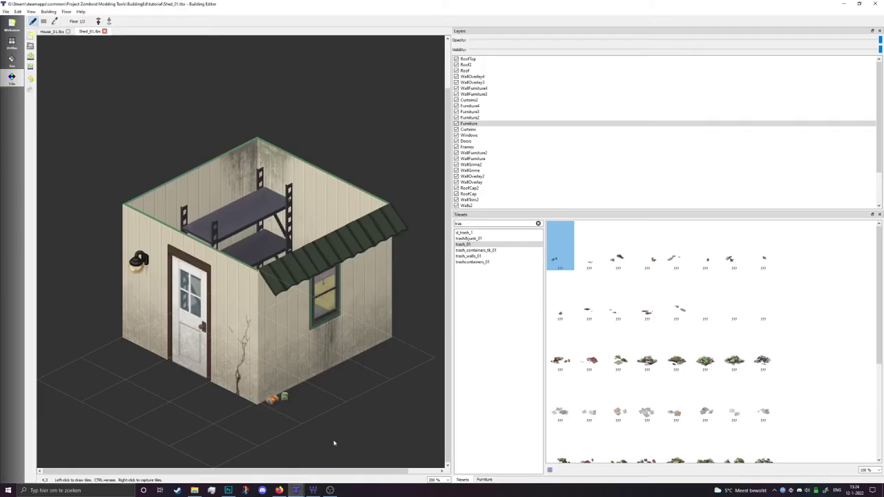
{"action": "left_click", "coordinate": [51, 32]}
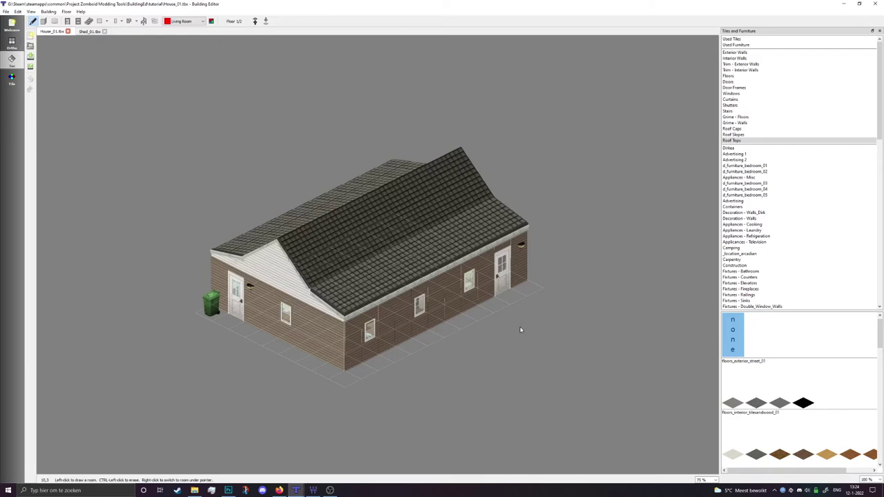
{"action": "key", "text": "g"}
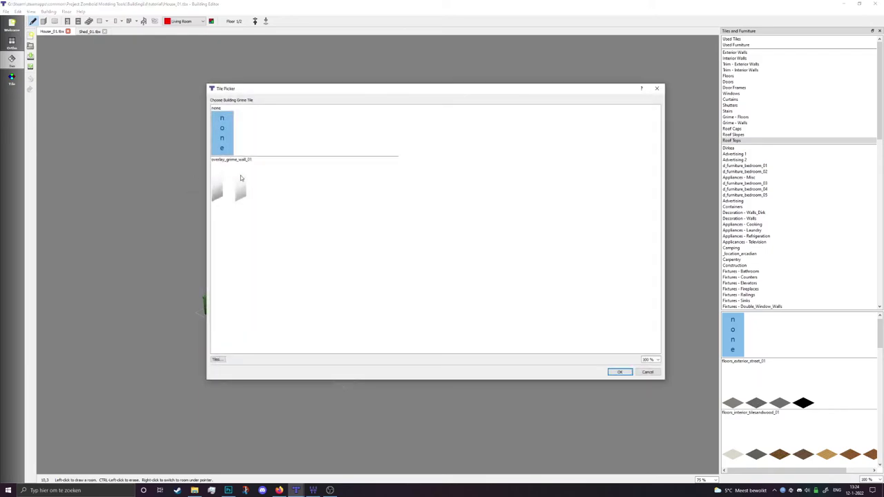
{"action": "double_click", "coordinate": [239, 183]}
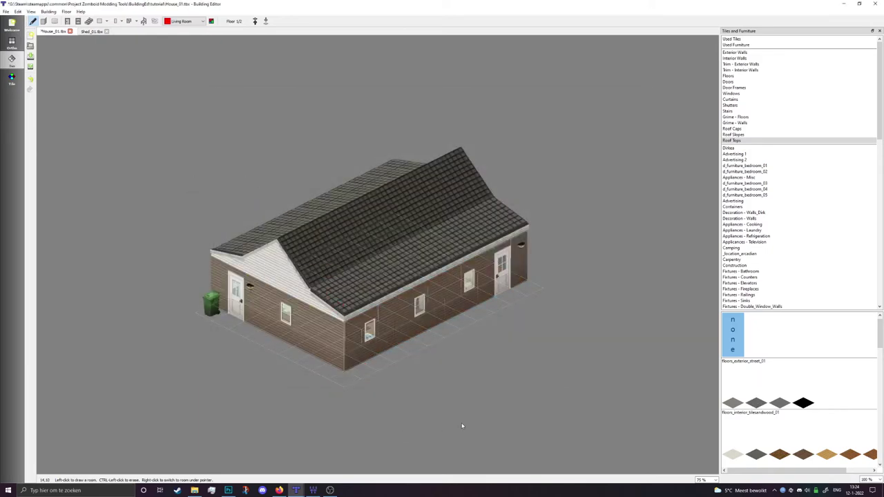
Switch House_01 to tile editing and preview a trash_01 litter tile on the Furniture layer outside the door by the green bin
{"action": "scroll", "coordinate": [406, 408], "scroll_direction": "up", "scroll_amount": 1}
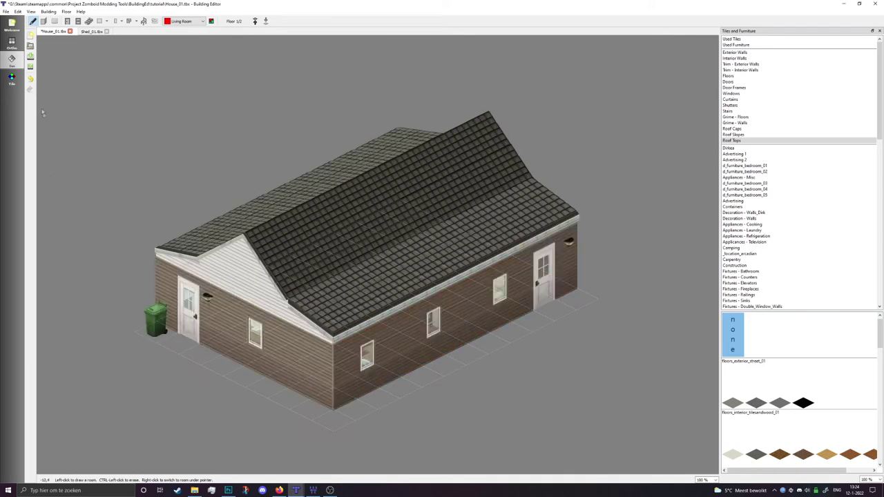
{"action": "left_click", "coordinate": [14, 78]}
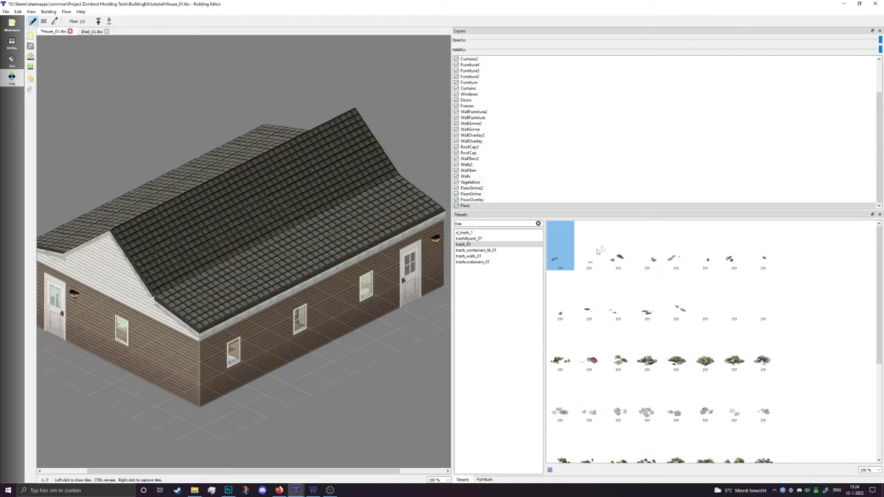
{"action": "left_click", "coordinate": [499, 83]}
{"action": "left_click", "coordinate": [566, 355]}
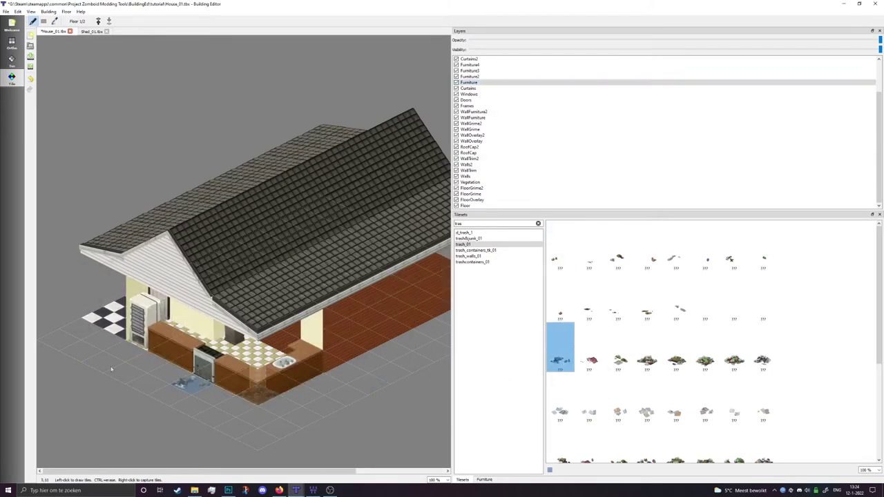
{"action": "scroll", "coordinate": [94, 361], "scroll_direction": "up", "scroll_amount": 3}
{"action": "left_click_drag", "start_coordinate": [93, 344], "coordinate": [189, 329]}
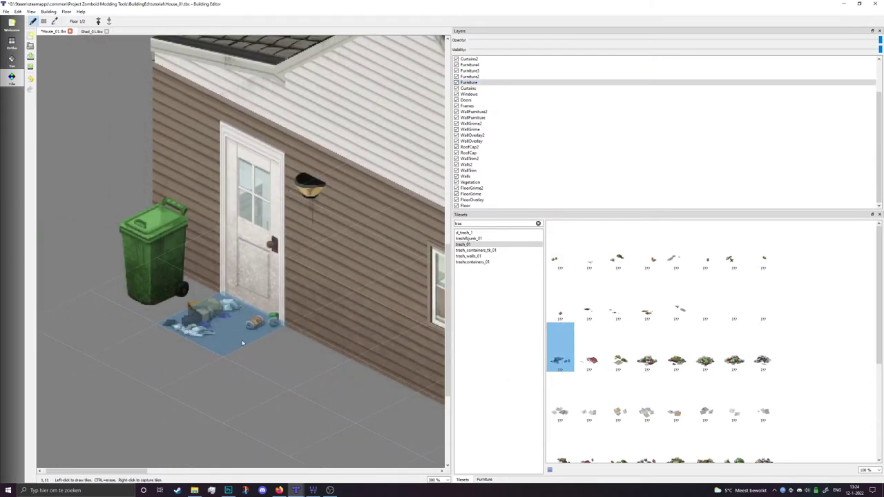
Compare other trash_01 litter tiles on the Furniture layer around the green bin and the door
{"action": "left_click", "coordinate": [589, 347]}
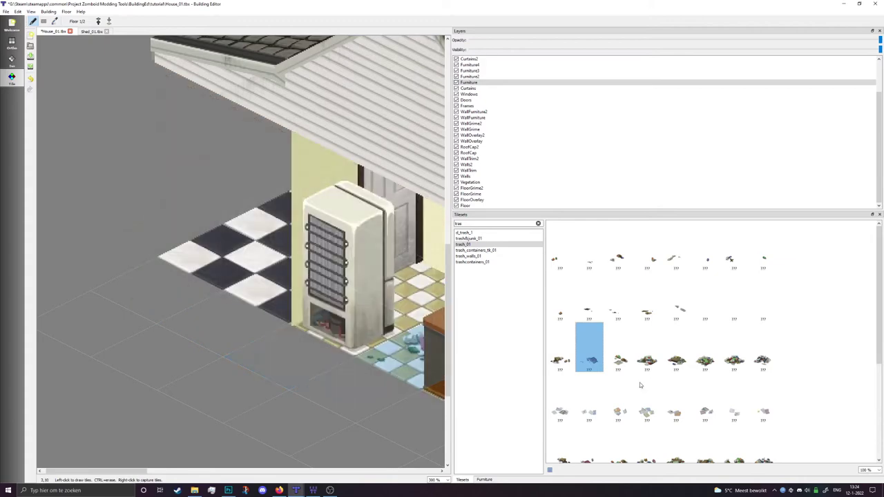
{"action": "left_click", "coordinate": [617, 347]}
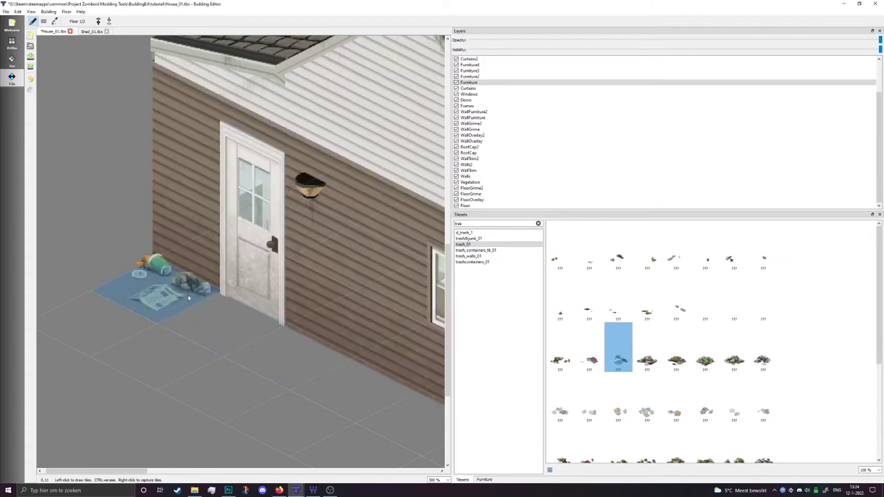
{"action": "left_click", "coordinate": [493, 200]}
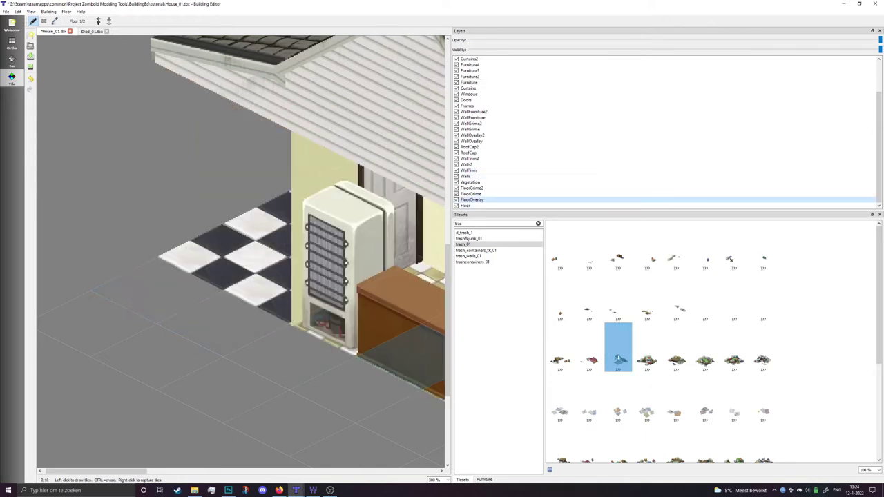
{"action": "left_click", "coordinate": [487, 83]}
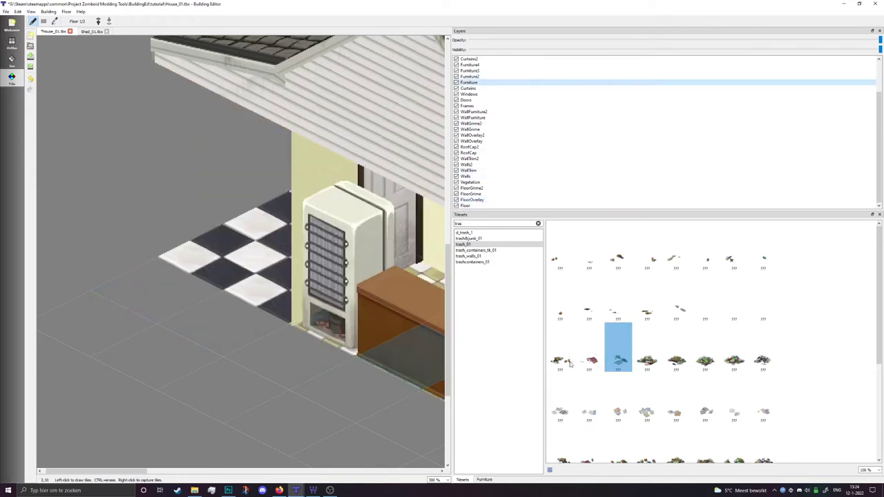
{"action": "left_click", "coordinate": [618, 256]}
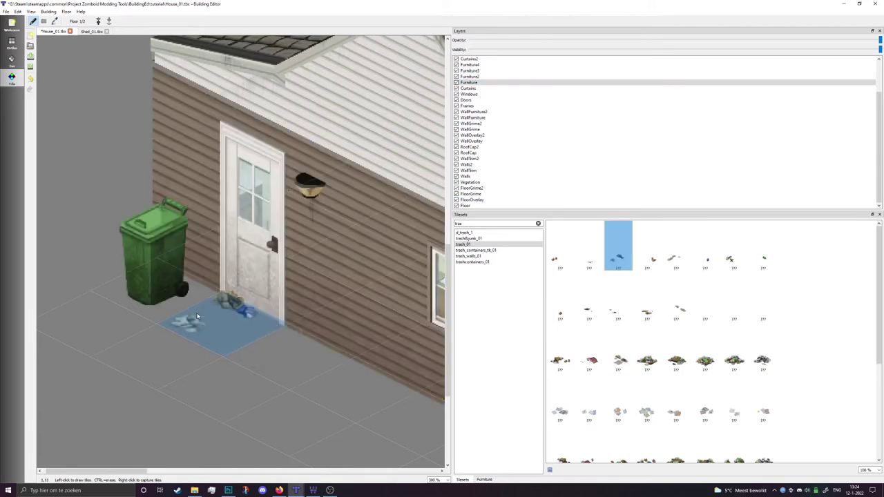
Place a small trash_01 litter tile next to the green bin on the Furniture2 layer
{"action": "left_click", "coordinate": [651, 258]}
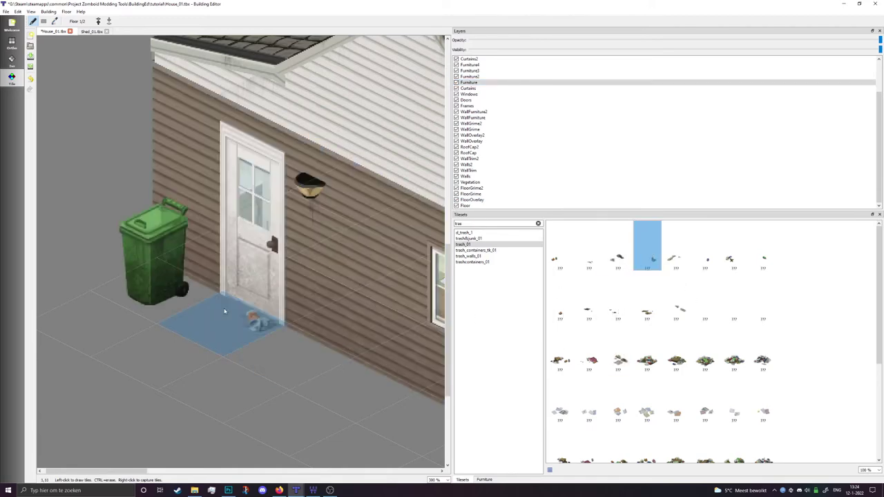
{"action": "left_click", "coordinate": [473, 76]}
{"action": "left_click", "coordinate": [177, 295]}
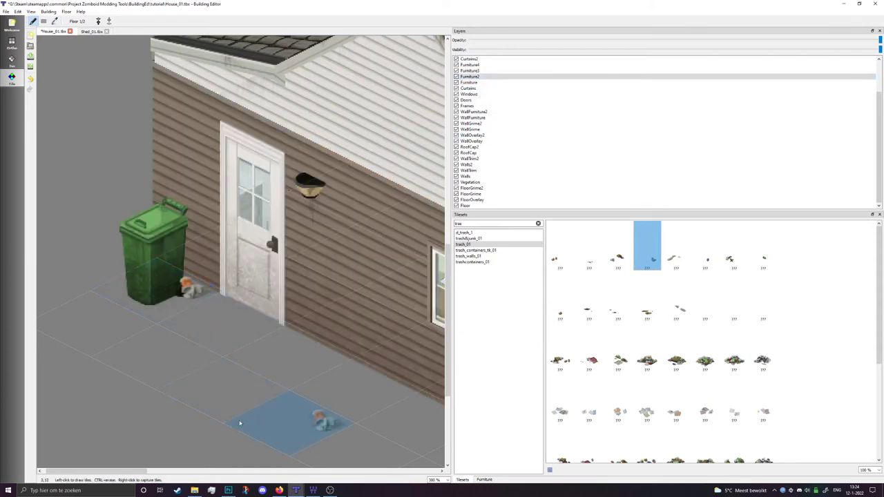
Compare more trash_01 tiles and place a crumpled litter tile on Furniture2 against the outer wall just past the door
{"action": "left_click", "coordinate": [708, 259]}
{"action": "left_click", "coordinate": [731, 260]}
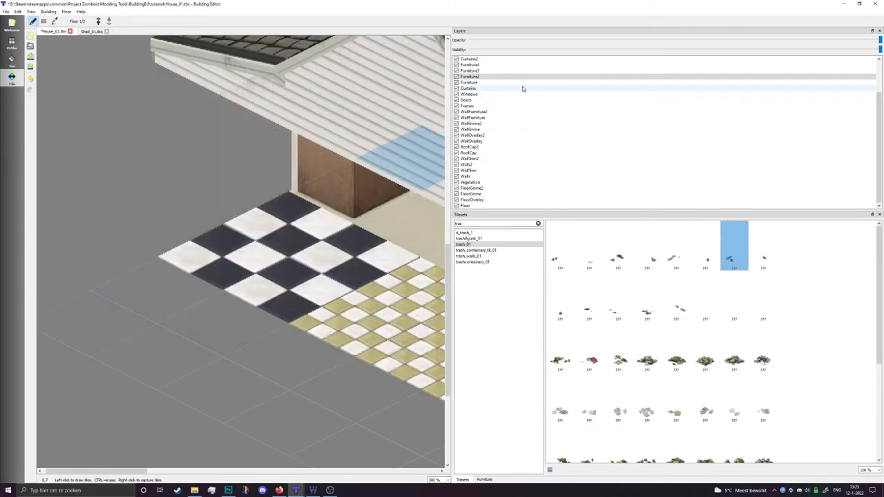
{"action": "left_click", "coordinate": [591, 316]}
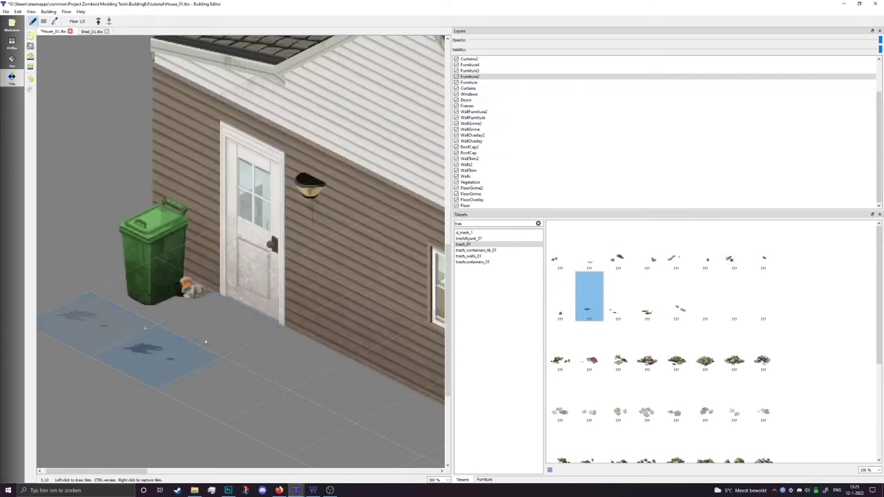
{"action": "left_click", "coordinate": [676, 297]}
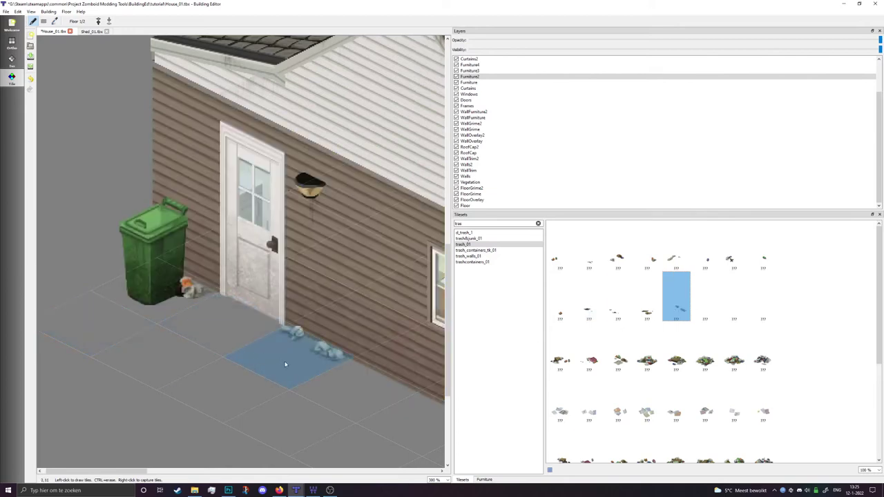
{"action": "left_click", "coordinate": [298, 333]}
{"action": "scroll", "coordinate": [205, 377], "scroll_direction": "down", "scroll_amount": 2}
{"action": "scroll", "coordinate": [235, 390], "scroll_direction": "down", "scroll_amount": 3}
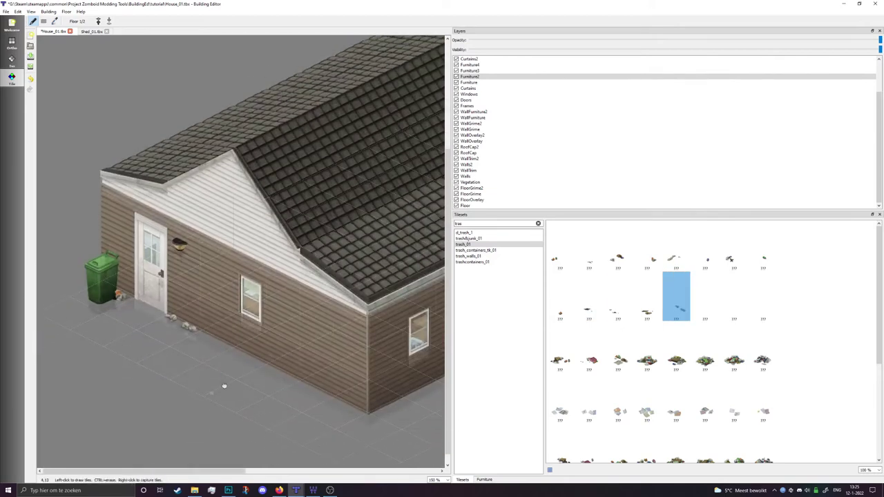
{"action": "scroll", "coordinate": [234, 395], "scroll_direction": "down", "scroll_amount": 1}
{"action": "scroll", "coordinate": [213, 404], "scroll_direction": "right", "scroll_amount": 2}
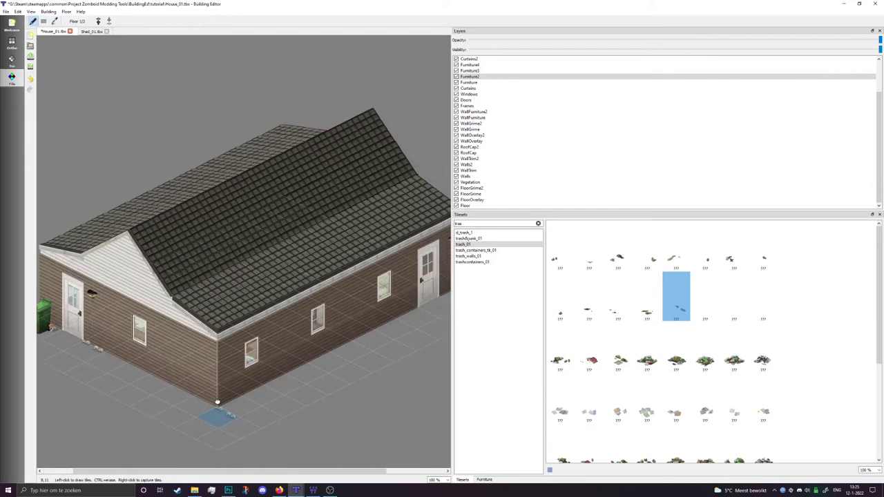
Show the house without its roof and place a trash_01 loose papers tile on the Furniture layer behind the living room sofa
{"action": "scroll", "coordinate": [582, 430], "scroll_direction": "down", "scroll_amount": 1}
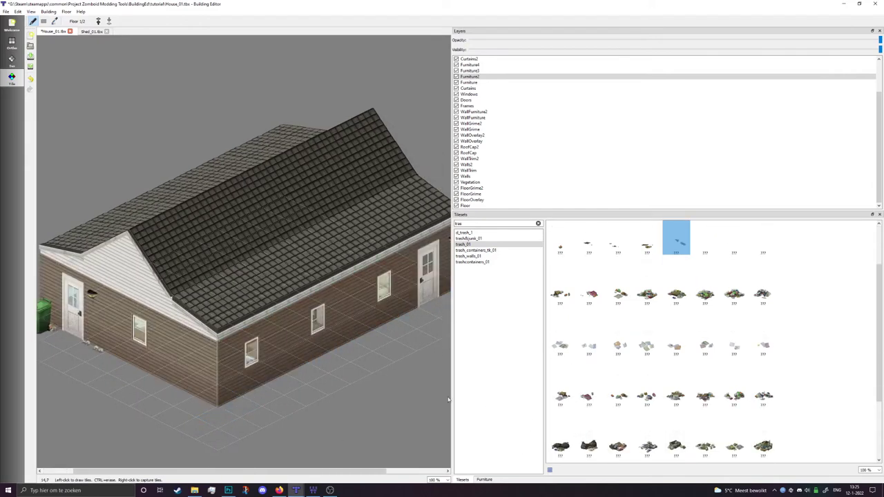
{"action": "key", "text": "h"}
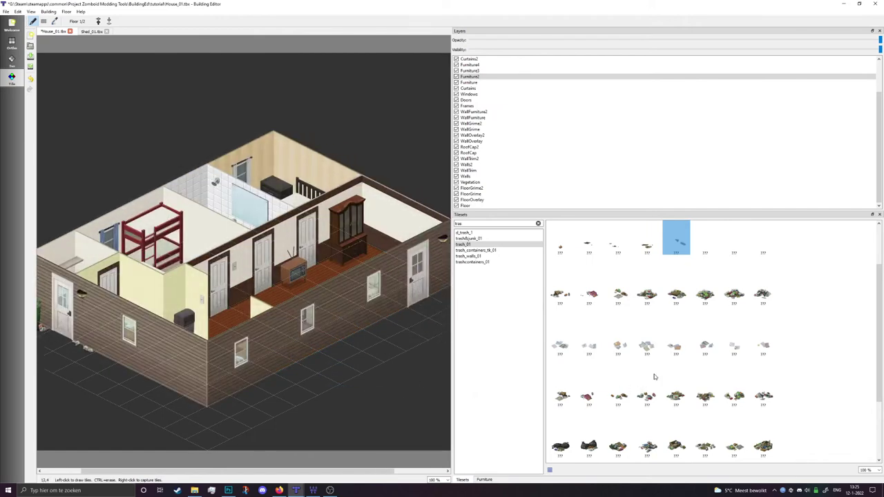
{"action": "scroll", "coordinate": [598, 349], "scroll_direction": "down", "scroll_amount": 1}
{"action": "left_click", "coordinate": [596, 322]}
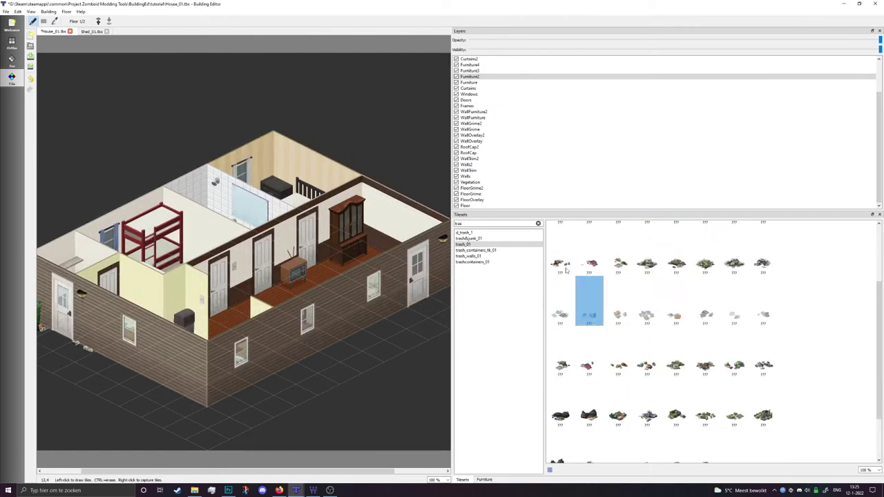
{"action": "left_click", "coordinate": [476, 82]}
{"action": "scroll", "coordinate": [374, 262], "scroll_direction": "up", "scroll_amount": 1}
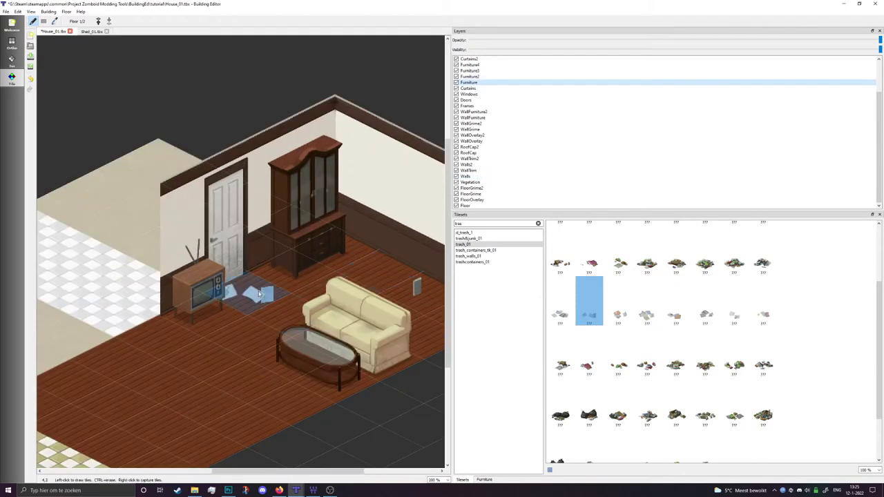
{"action": "left_click", "coordinate": [381, 272]}
{"action": "left_click_drag", "start_coordinate": [338, 301], "coordinate": [369, 272]}
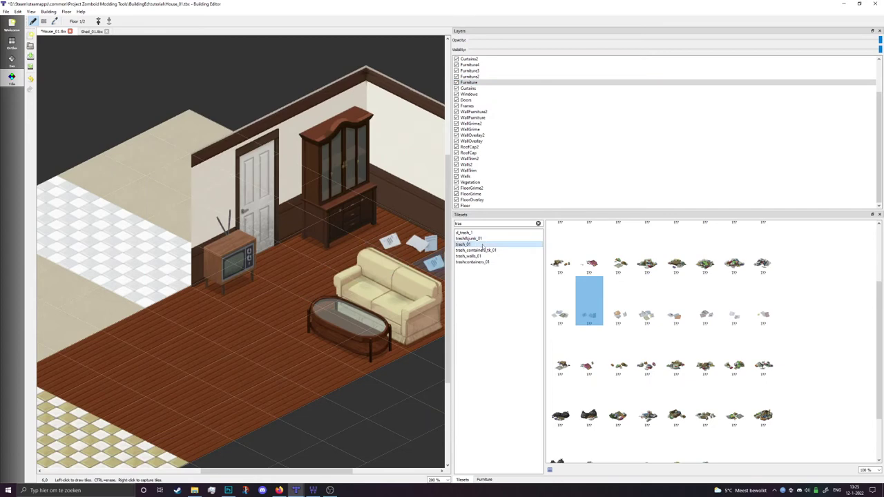
Filter the tilesets by "blood" and try overlay_blood_wall_01 splatter tiles on the WallOverlay layer along the living room wall
{"action": "left_click_drag", "start_coordinate": [492, 222], "coordinate": [428, 225]}
{"action": "type", "text": "blood"}
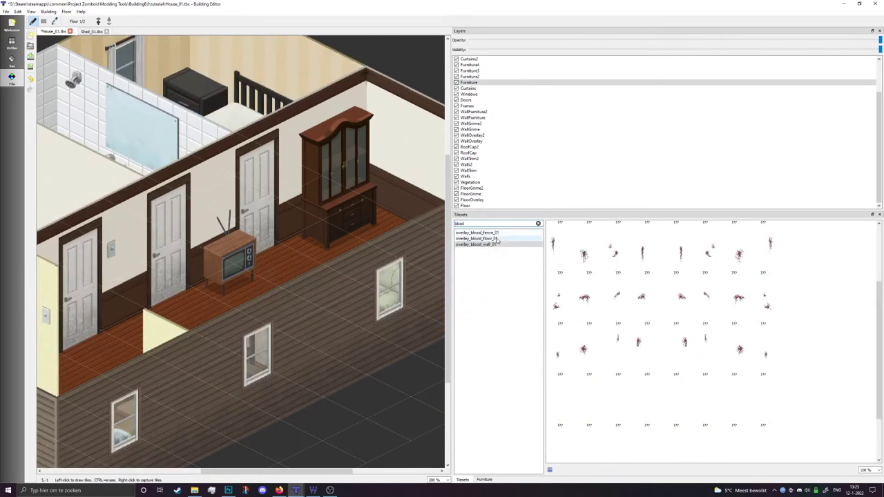
{"action": "left_click", "coordinate": [672, 254]}
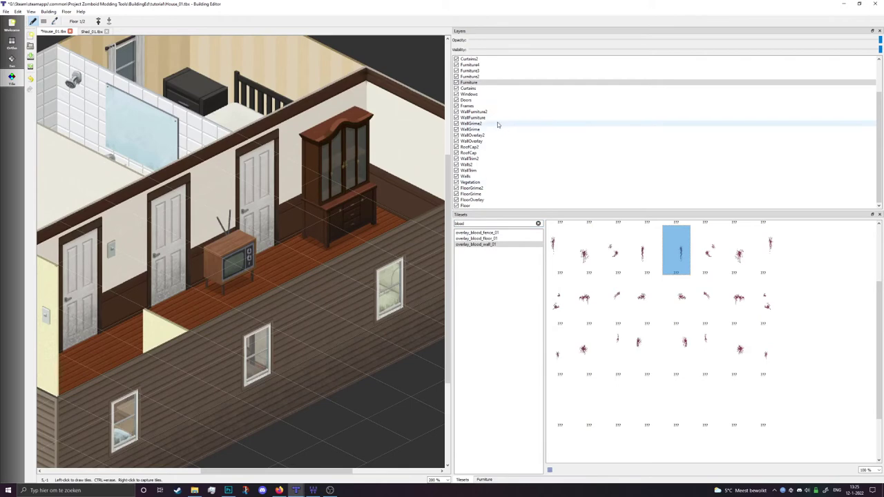
{"action": "left_click", "coordinate": [472, 141]}
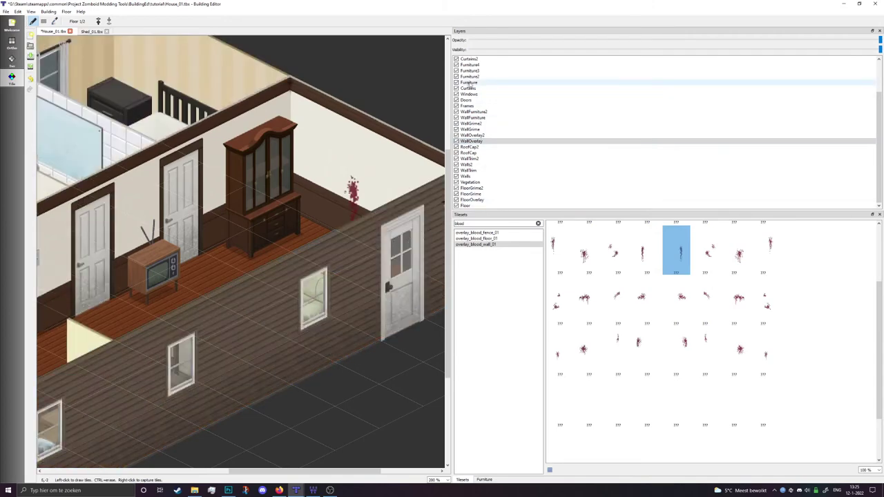
{"action": "left_click_drag", "start_coordinate": [205, 272], "coordinate": [273, 270]}
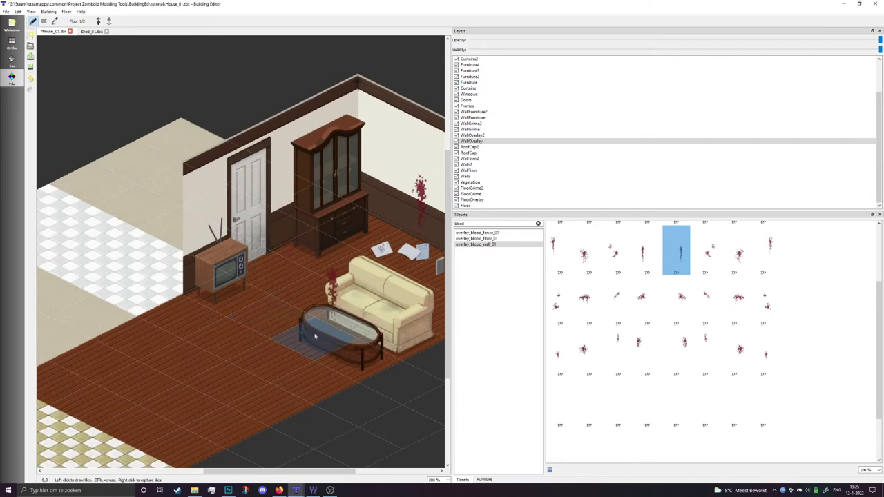
{"action": "left_click", "coordinate": [704, 300]}
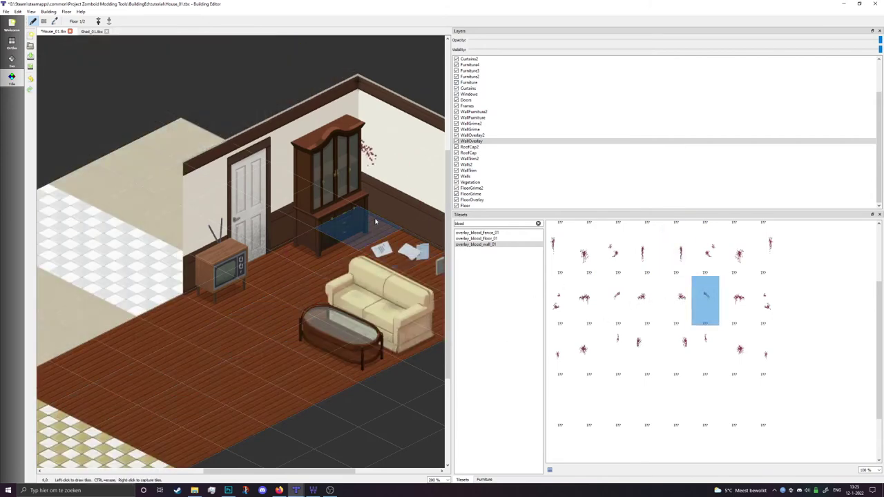
{"action": "scroll", "coordinate": [303, 372], "scroll_direction": "down", "scroll_amount": 2}
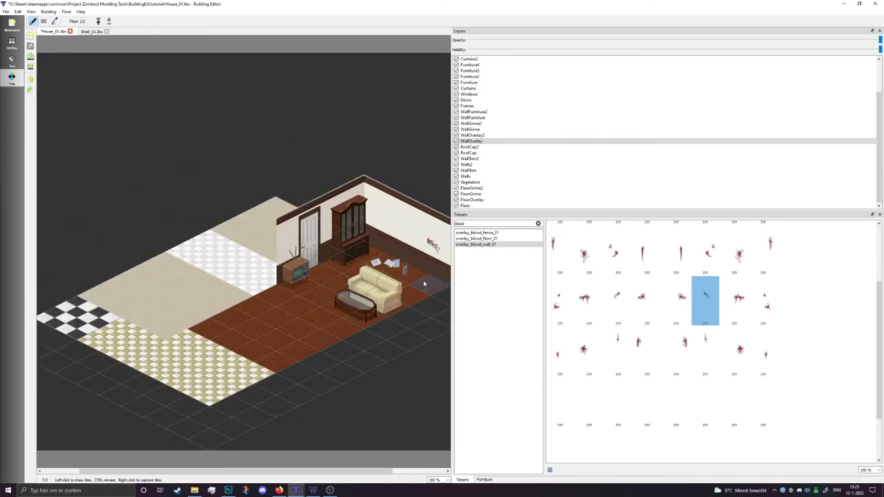
Look over the whole roofless house and return it to isometric room editing
{"action": "left_click_drag", "start_coordinate": [296, 296], "coordinate": [344, 314]}
{"action": "scroll", "coordinate": [384, 384], "scroll_direction": "right", "scroll_amount": 3}
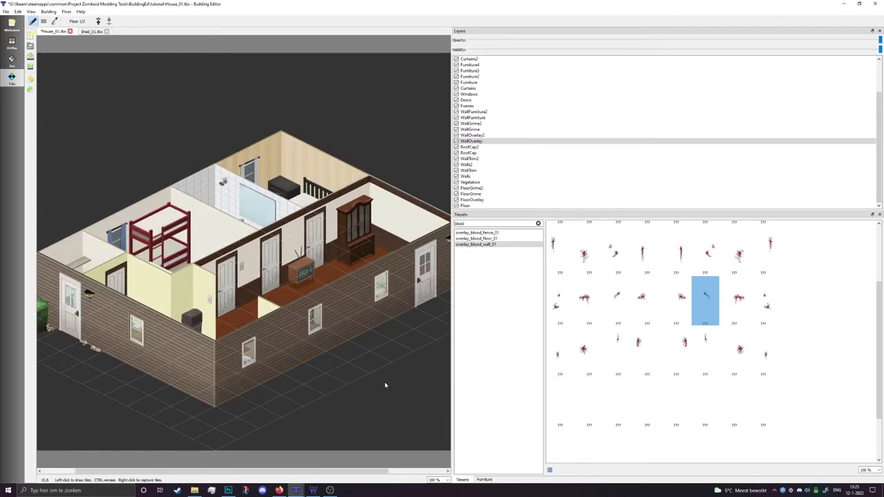
{"action": "left_click", "coordinate": [12, 60]}
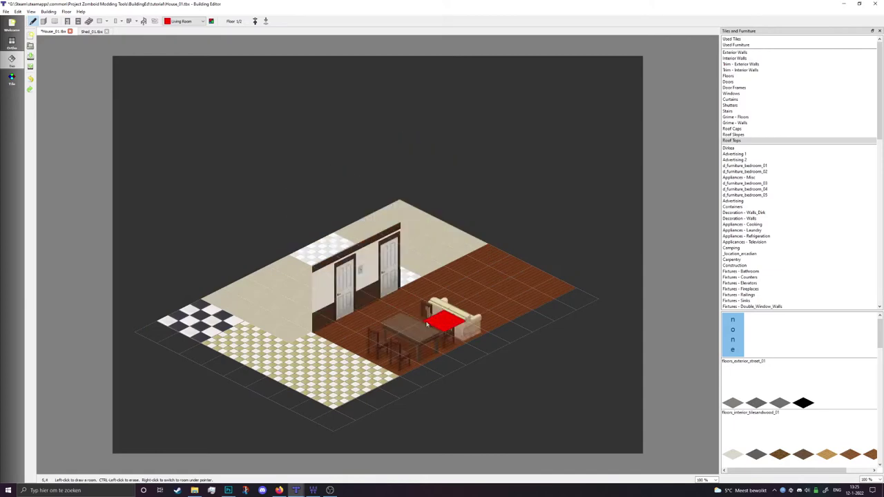
Give Bedroom1 the lighter overlay_grime_floor_01 floor grime and the lighter overlay_grime_wall_01 wall grime
{"action": "right_click", "coordinate": [403, 236]}
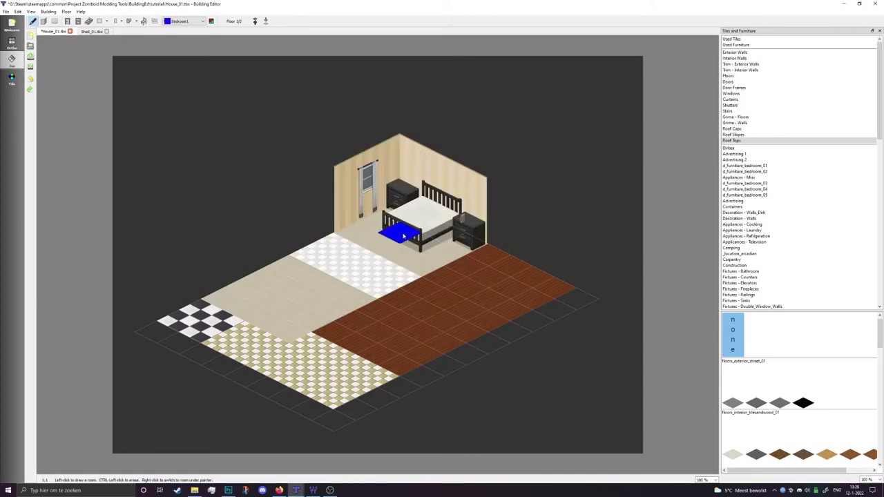
{"action": "left_click", "coordinate": [745, 119]}
{"action": "left_click", "coordinate": [757, 404]}
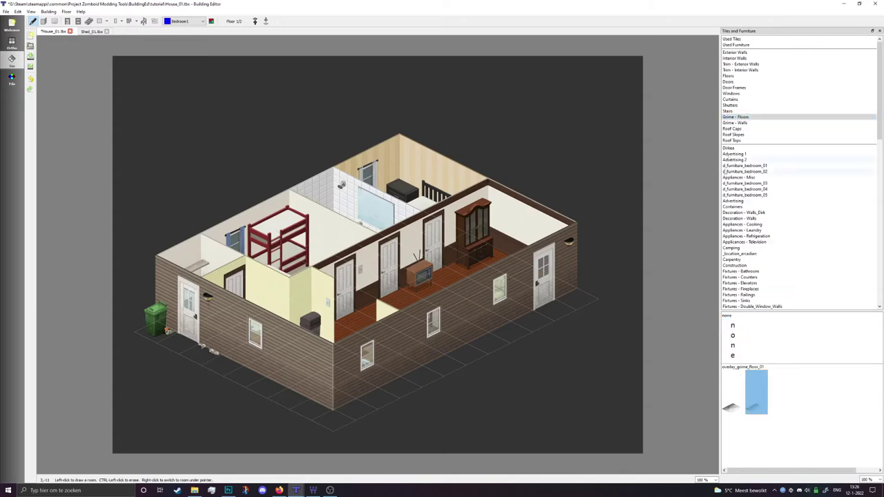
{"action": "left_click", "coordinate": [735, 123]}
{"action": "left_click", "coordinate": [756, 392]}
Apply the lighter overlay_grime_wall_01 and overlay_grime_floor_01 grime to the Living Room
{"action": "right_click", "coordinate": [503, 275]}
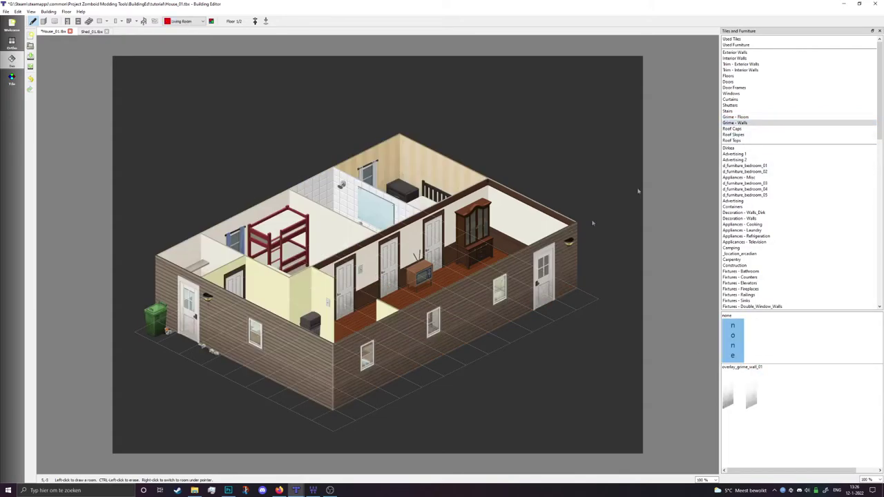
{"action": "left_click", "coordinate": [756, 390]}
{"action": "left_click", "coordinate": [754, 117]}
{"action": "left_click", "coordinate": [756, 398]}
Set the Bathroom's floor and wall grime to the lighter overlay_grime_floor_01 and overlay_grime_wall_01 tiles
{"action": "right_click", "coordinate": [373, 265]}
{"action": "left_click", "coordinate": [757, 395]}
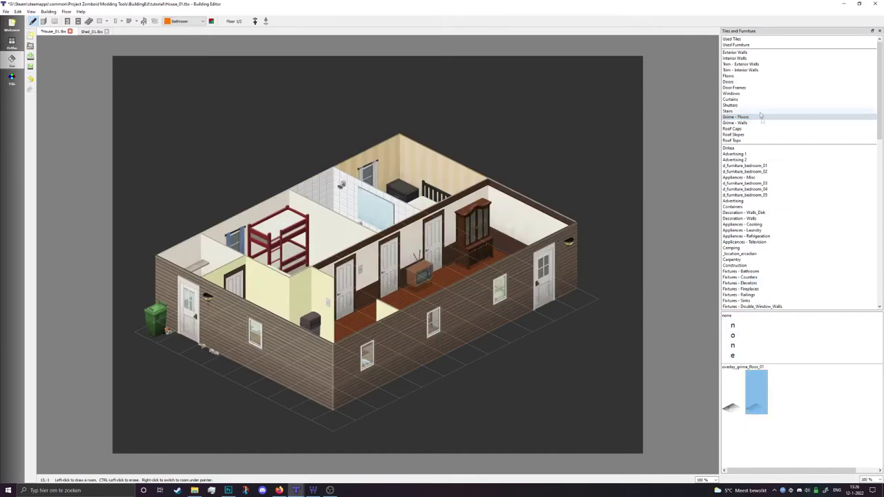
{"action": "left_click", "coordinate": [737, 123]}
{"action": "left_click", "coordinate": [756, 390]}
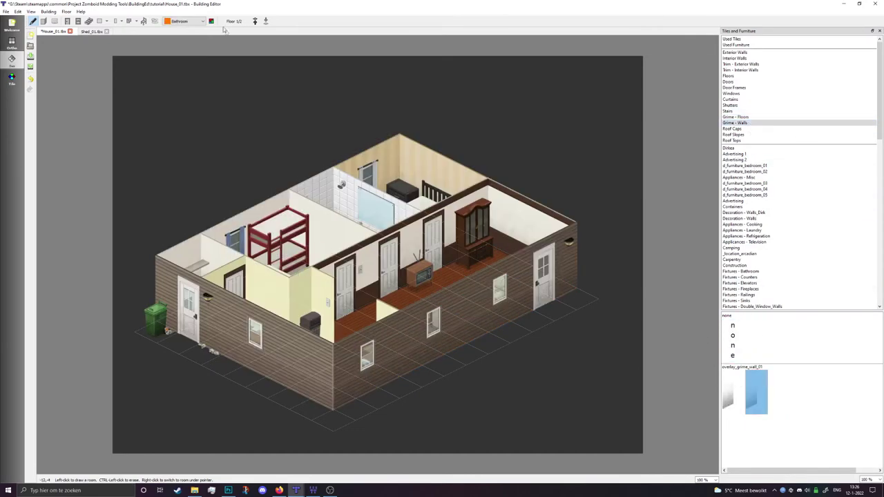
Add the lighter overlay_grime_wall_01 and overlay_grime_floor_01 grime to Bedroom2
{"action": "right_click", "coordinate": [374, 263]}
{"action": "left_click", "coordinate": [754, 401]}
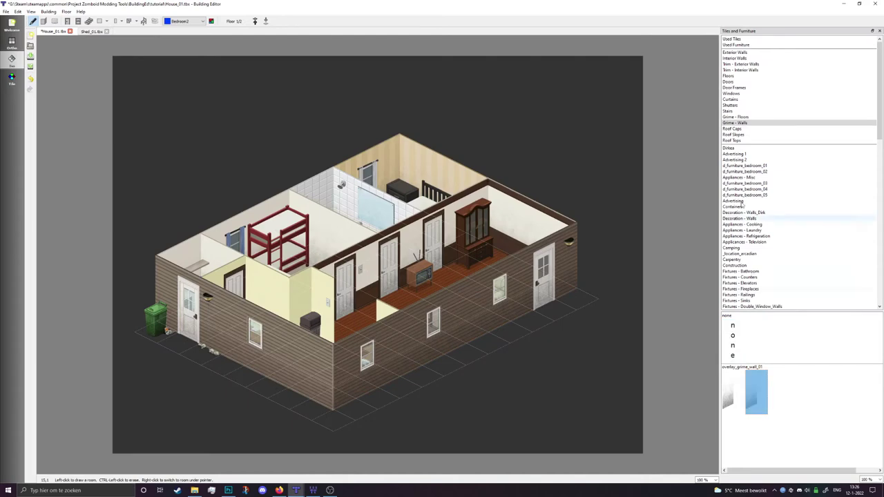
{"action": "left_click", "coordinate": [742, 118]}
{"action": "left_click", "coordinate": [756, 391]}
Assign the lighter overlay_grime_floor_01 and overlay_grime_wall_01 grime to the Dining Room
{"action": "right_click", "coordinate": [457, 322]}
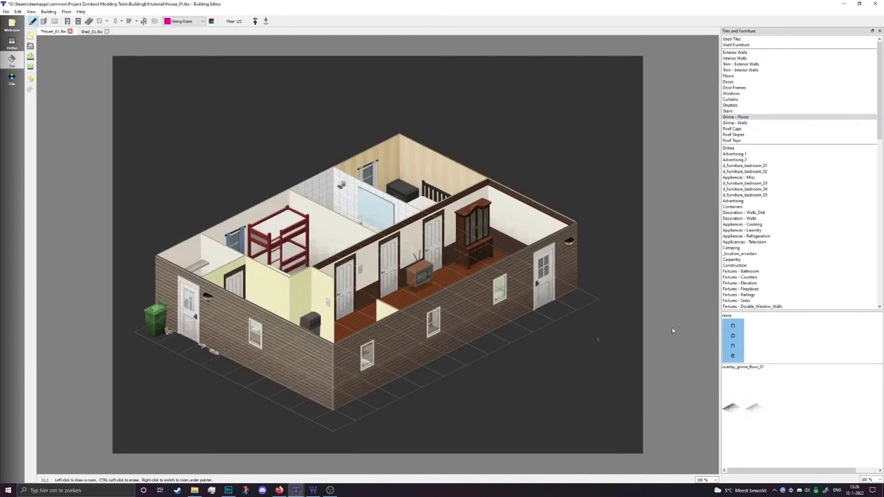
{"action": "left_click", "coordinate": [756, 393]}
{"action": "left_click", "coordinate": [735, 123]}
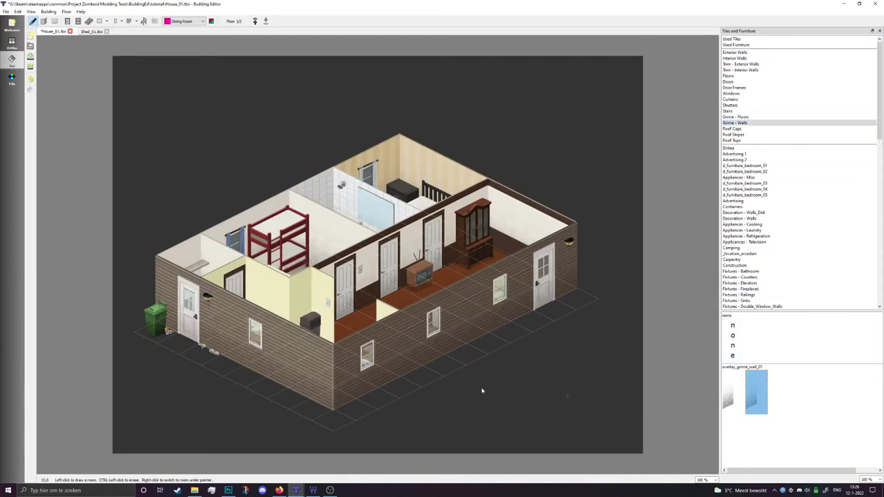
Apply the lighter overlay_grime_wall_01 and overlay_grime_floor_01 grime to the Kitchen, and the same floor grime to the laundry
{"action": "right_click", "coordinate": [428, 369]}
{"action": "left_click", "coordinate": [756, 392]}
{"action": "left_click", "coordinate": [735, 117]}
{"action": "left_click", "coordinate": [756, 392]}
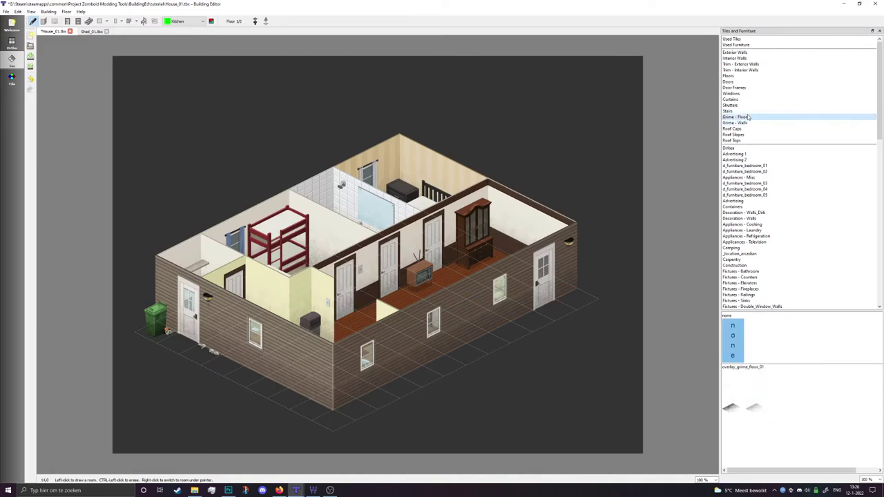
{"action": "right_click", "coordinate": [214, 330]}
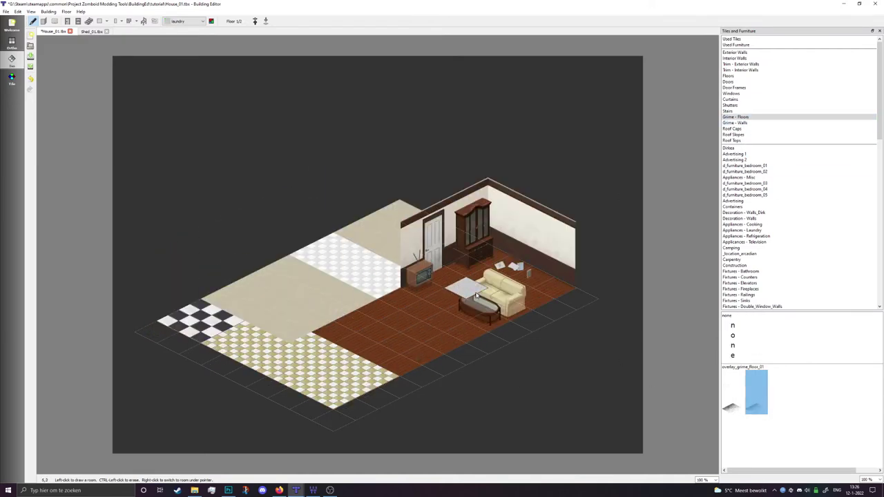
Inspect the floor and wall grime in the bedrooms, dining room and living area up close, and save House_01
{"action": "right_click", "coordinate": [407, 257]}
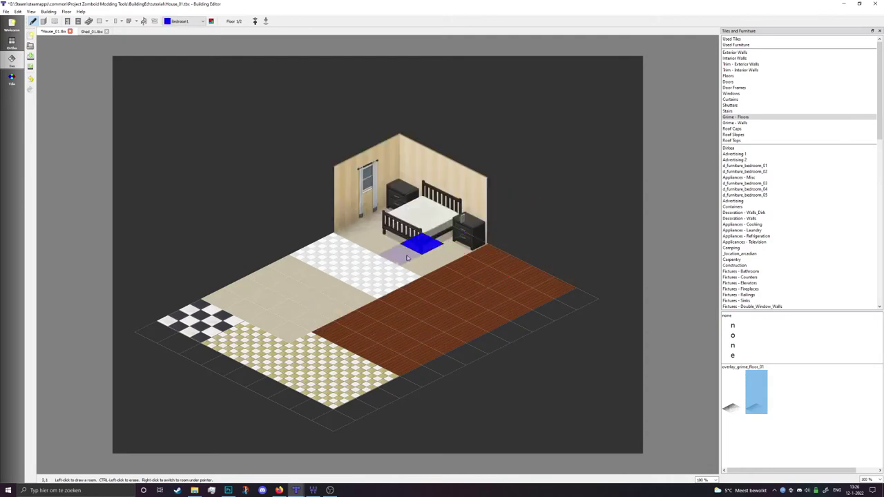
{"action": "right_click", "coordinate": [318, 298]}
{"action": "right_click", "coordinate": [384, 332]}
{"action": "scroll", "coordinate": [517, 331], "scroll_direction": "up", "scroll_amount": 2}
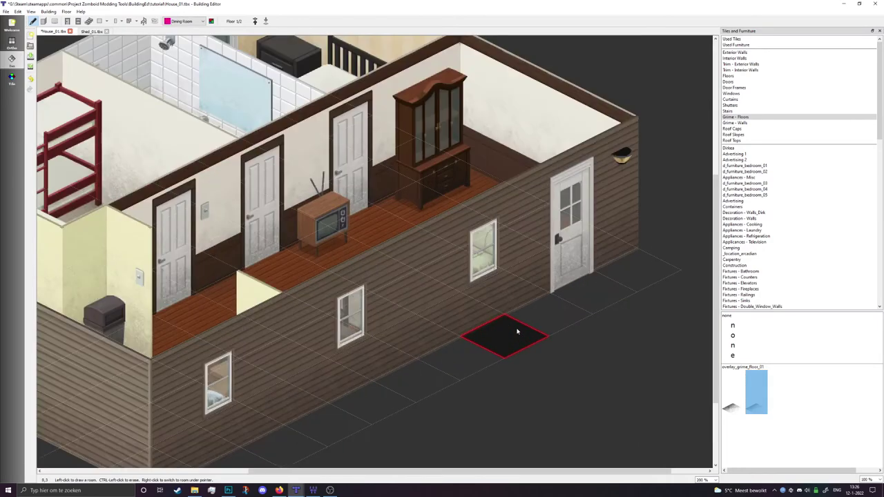
{"action": "left_click", "coordinate": [759, 122]}
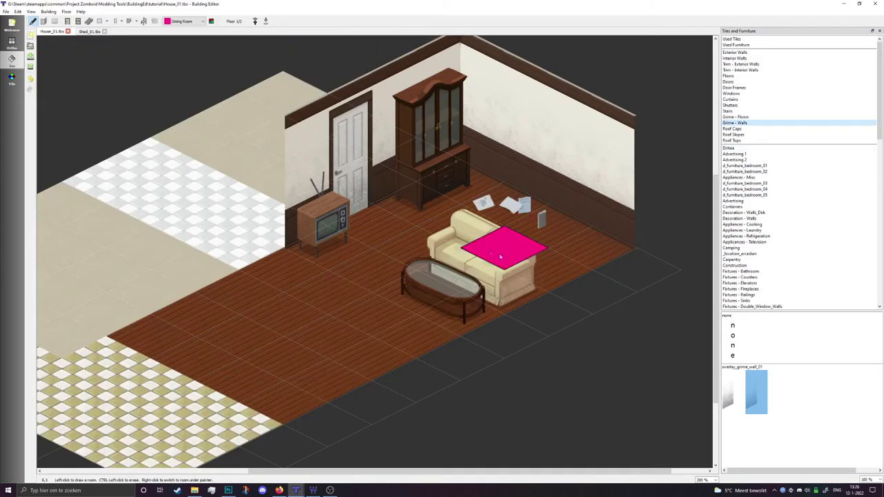
{"action": "right_click", "coordinate": [500, 256]}
{"action": "left_click_drag", "start_coordinate": [410, 345], "coordinate": [421, 355]}
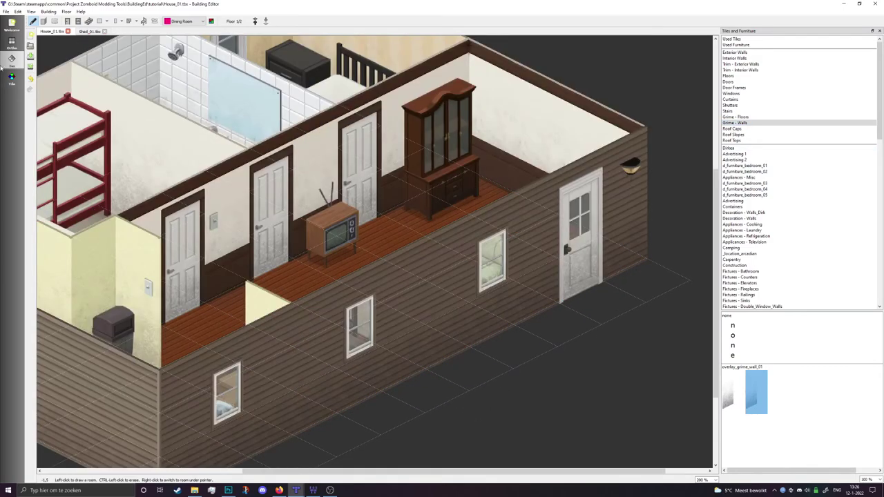
In tile editing, filter the tilesets by "motel" and place location_hospitality_sunstarmotel_01 arch tiles on the Walls layer across the kitchen opening
{"action": "left_click", "coordinate": [11, 76]}
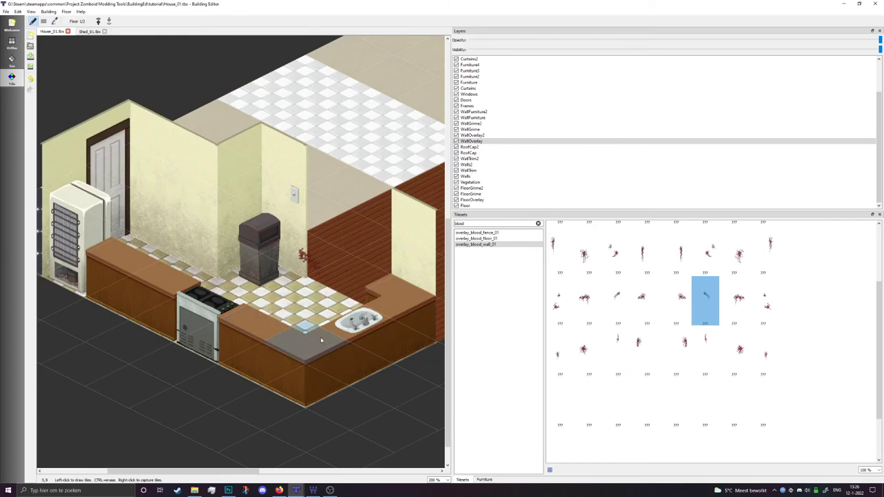
{"action": "left_click_drag", "start_coordinate": [311, 330], "coordinate": [281, 343]}
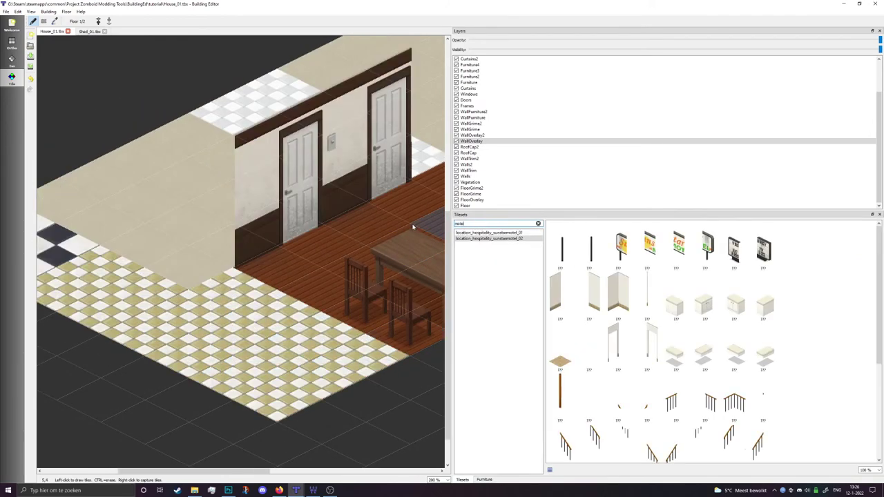
{"action": "left_click", "coordinate": [529, 233]}
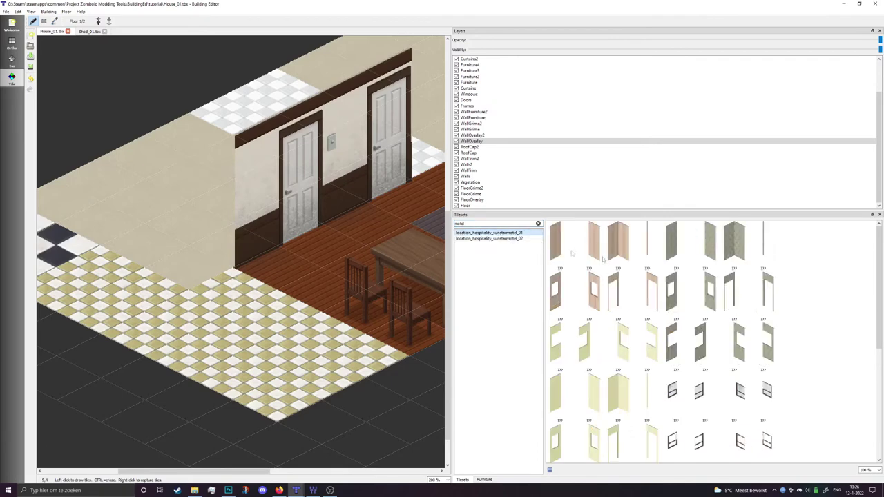
{"action": "scroll", "coordinate": [648, 267], "scroll_direction": "down", "scroll_amount": 1}
{"action": "scroll", "coordinate": [649, 277], "scroll_direction": "down", "scroll_amount": 3}
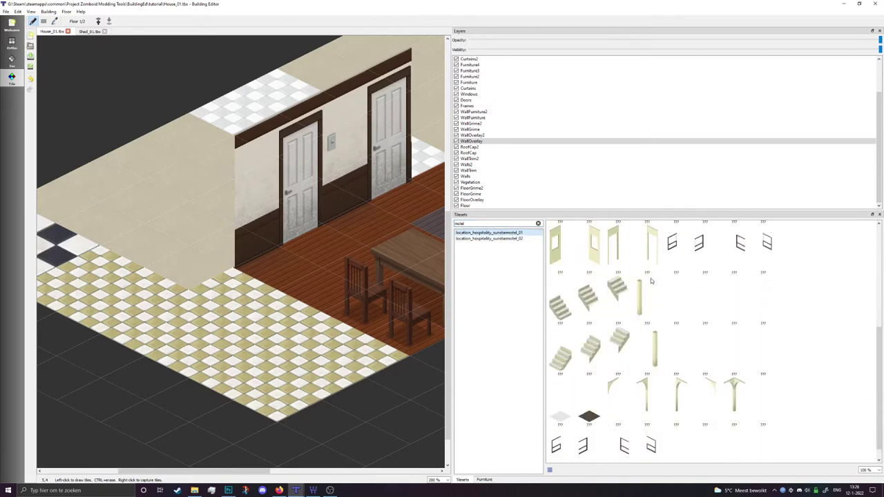
{"action": "left_click", "coordinate": [676, 386]}
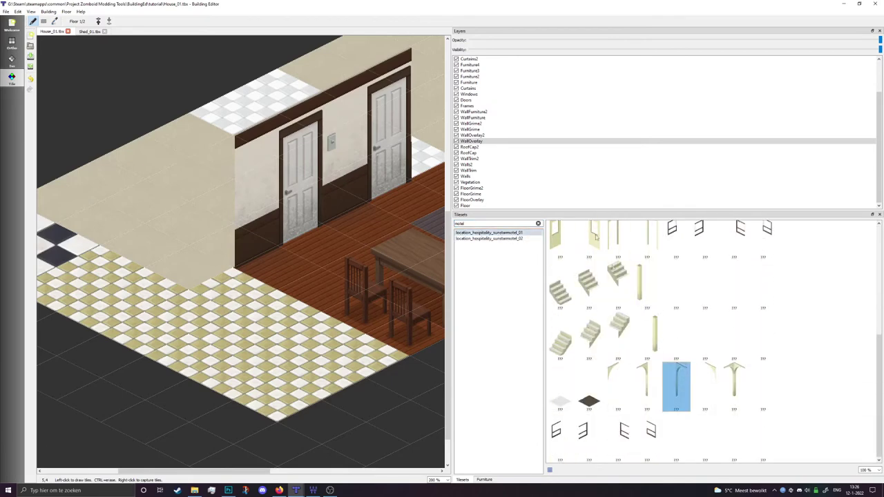
{"action": "left_click", "coordinate": [481, 177]}
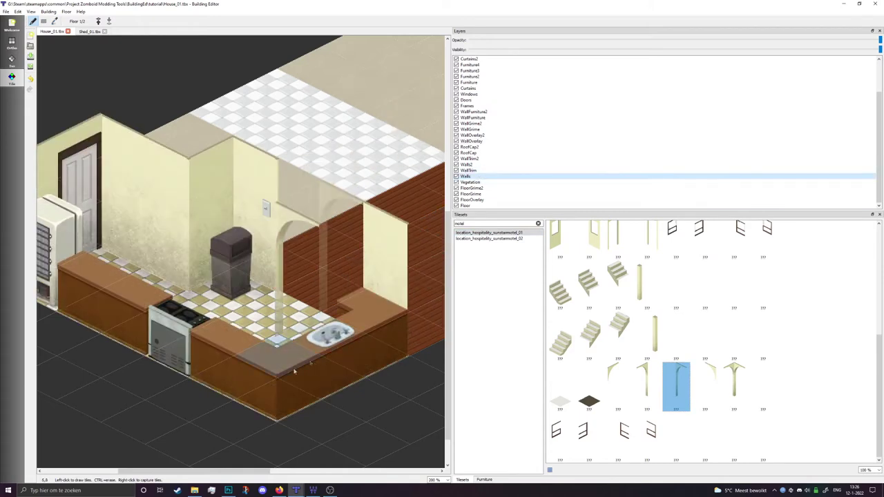
{"action": "left_click", "coordinate": [285, 326]}
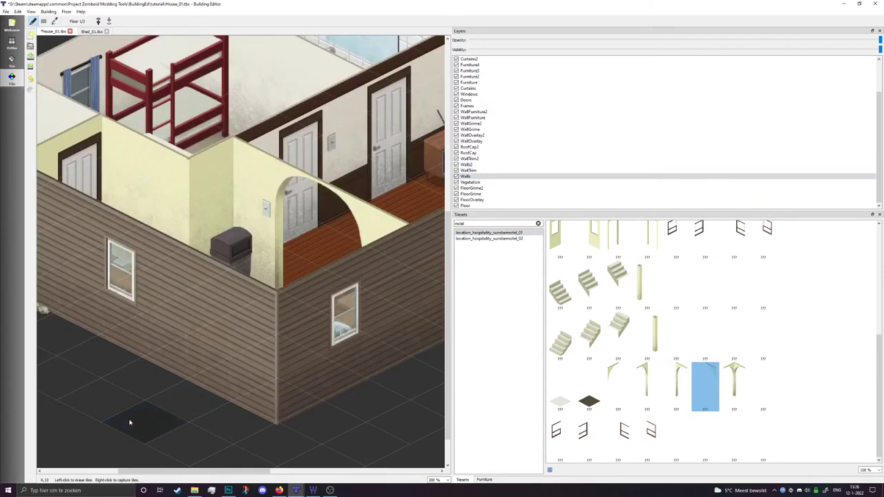
Look over the whole roofless house with the kitchen arch and save the building
{"action": "scroll", "coordinate": [129, 419], "scroll_direction": "down", "scroll_amount": 2}
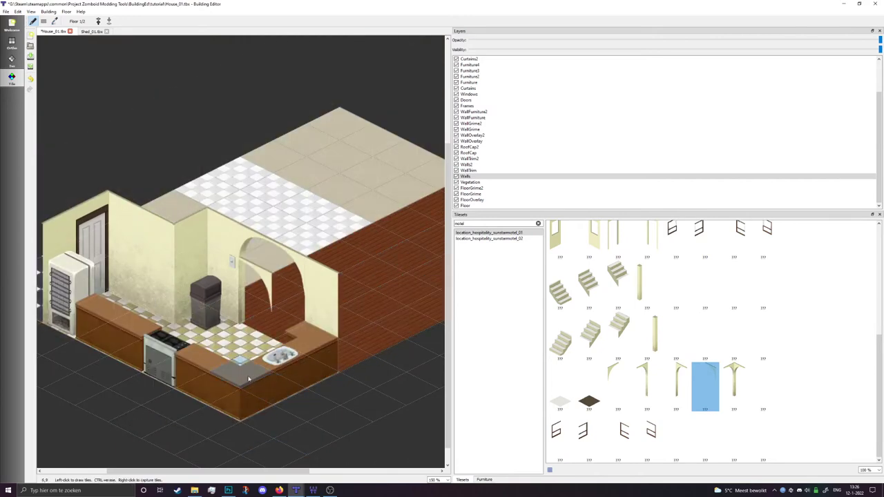
{"action": "left_click_drag", "start_coordinate": [248, 378], "coordinate": [194, 394]}
{"action": "scroll", "coordinate": [194, 394], "scroll_direction": "down", "scroll_amount": 1}
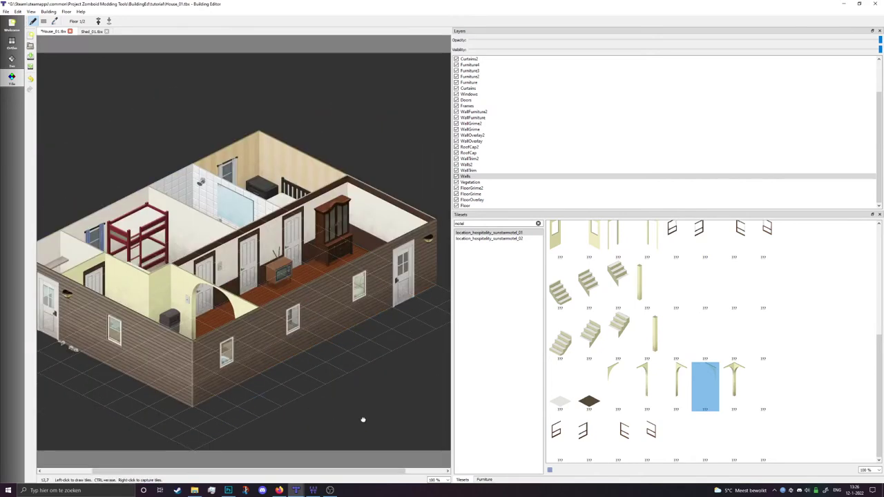
{"action": "left_click_drag", "start_coordinate": [363, 418], "coordinate": [398, 371]}
{"action": "key", "text": "ctrl+s"}
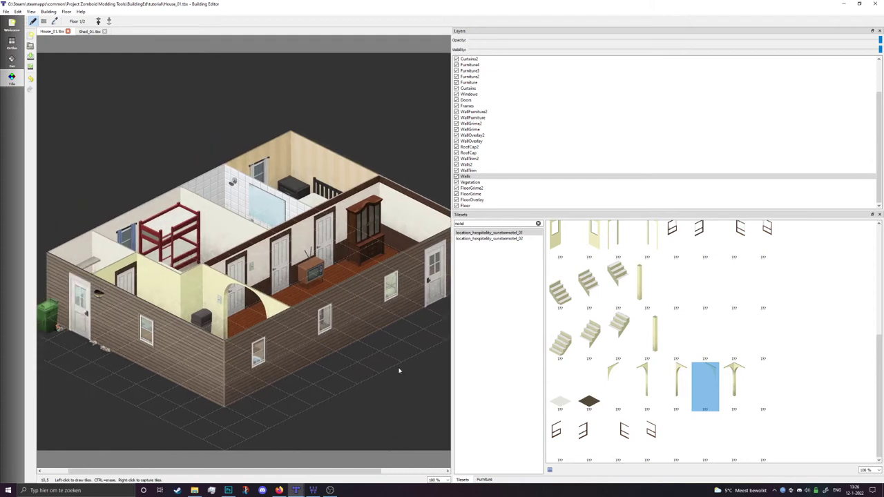
Filter the tilesets by "grim" and place a small overlay_grime_wall_01 streak tile on WallOverlay beneath the long outer wall's middle window
{"action": "double_click", "coordinate": [498, 223]}
{"action": "type", "text": "gr"}
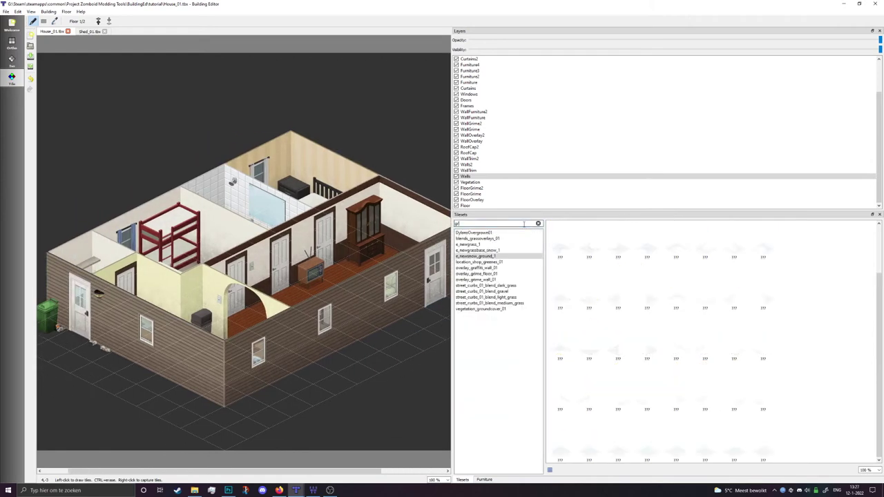
{"action": "type", "text": "im"}
{"action": "left_click", "coordinate": [504, 238]}
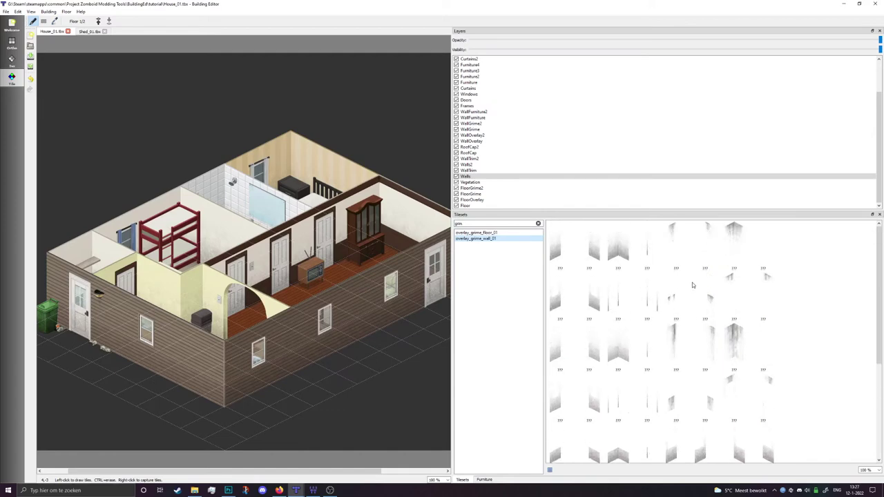
{"action": "left_click", "coordinate": [678, 297]}
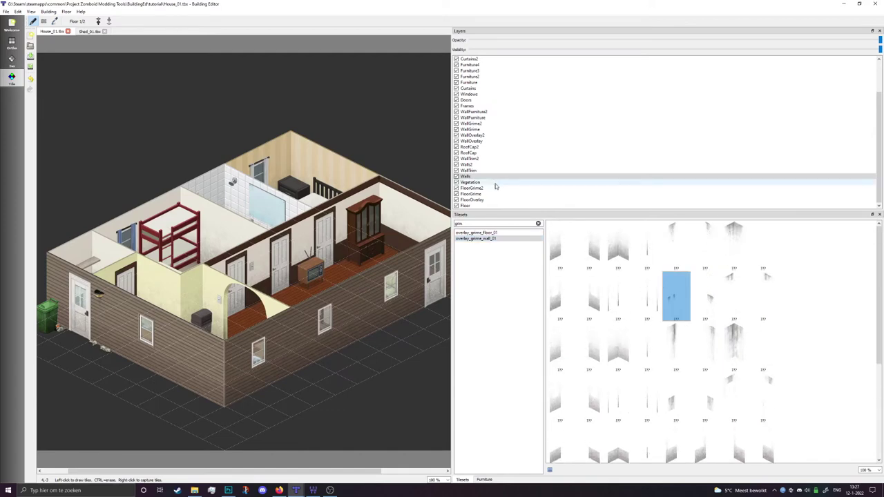
{"action": "left_click", "coordinate": [488, 141]}
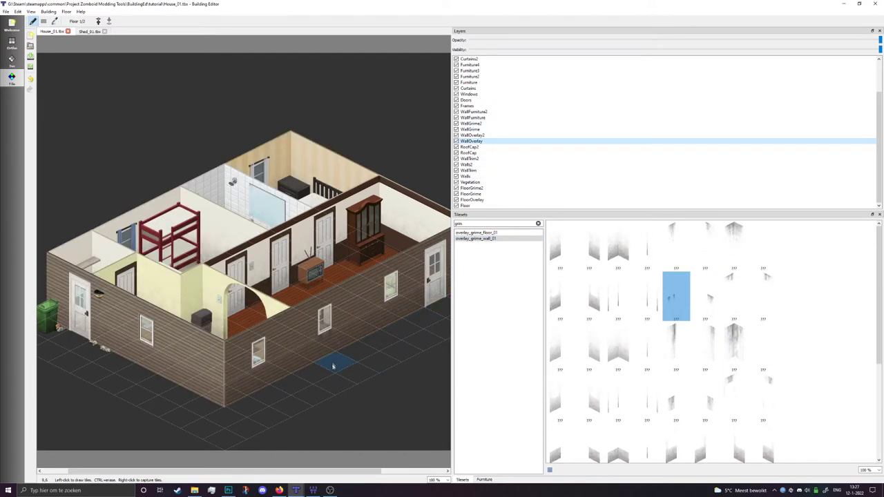
{"action": "left_click", "coordinate": [337, 364]}
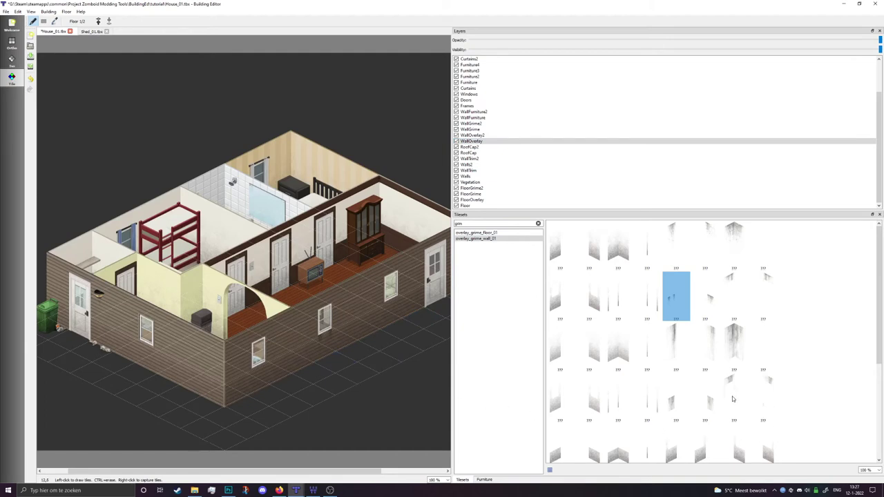
{"action": "left_click", "coordinate": [763, 303]}
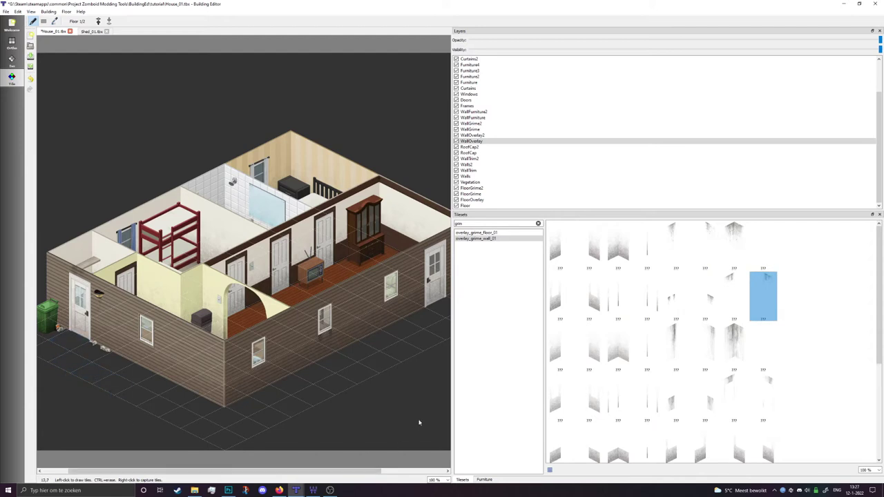
{"action": "scroll", "coordinate": [405, 395], "scroll_direction": "right", "scroll_amount": 1}
{"action": "scroll", "coordinate": [647, 324], "scroll_direction": "down", "scroll_amount": 3}
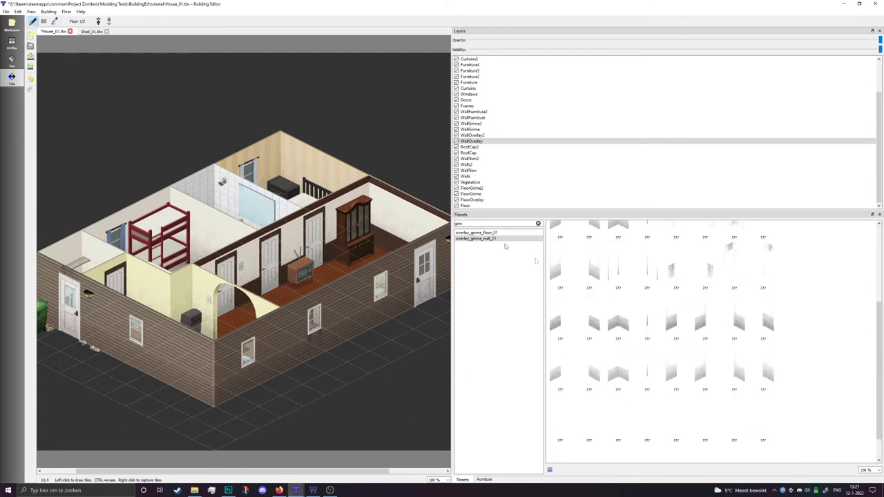
Filter the tilesets by "crac" and place a tall d_wallcracks_1 crack on the outer wall between the window and the door
{"action": "double_click", "coordinate": [496, 224]}
{"action": "type", "text": "crac"}
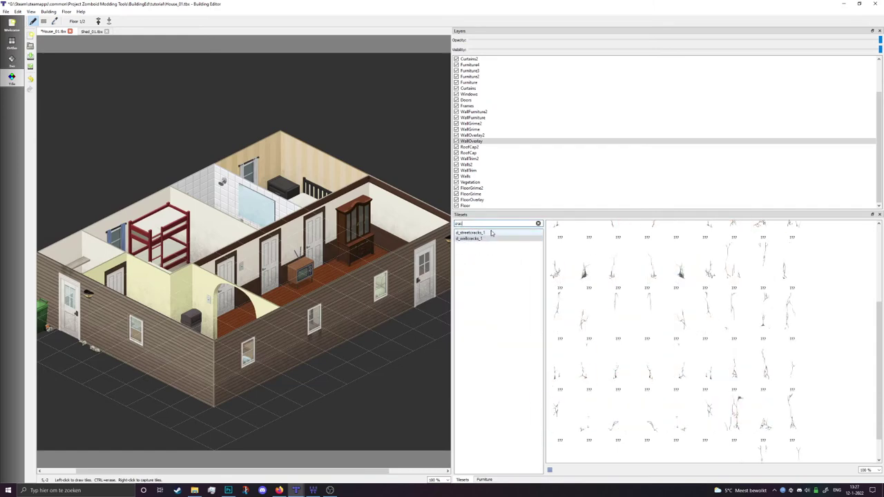
{"action": "left_click", "coordinate": [500, 238]}
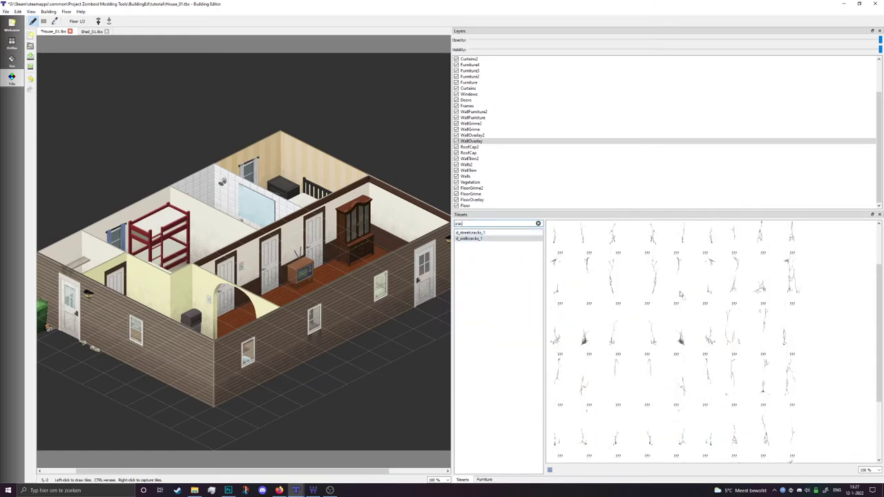
{"action": "left_click", "coordinate": [617, 279]}
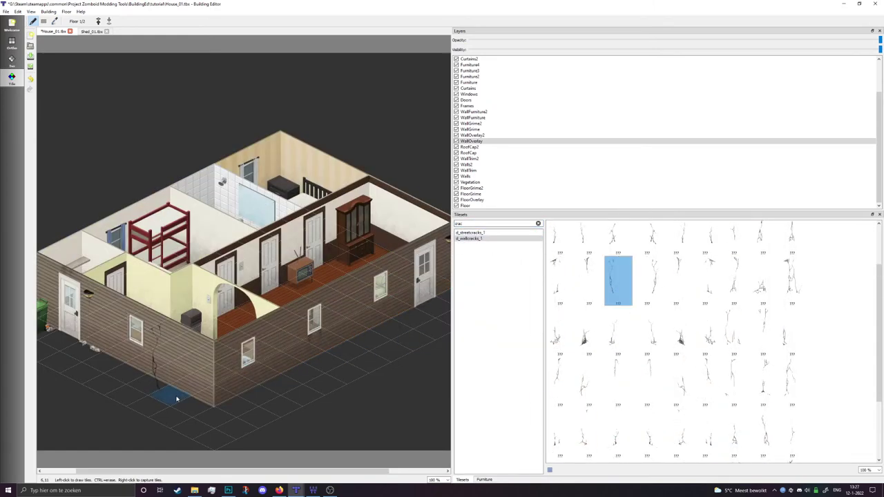
{"action": "left_click", "coordinate": [413, 324]}
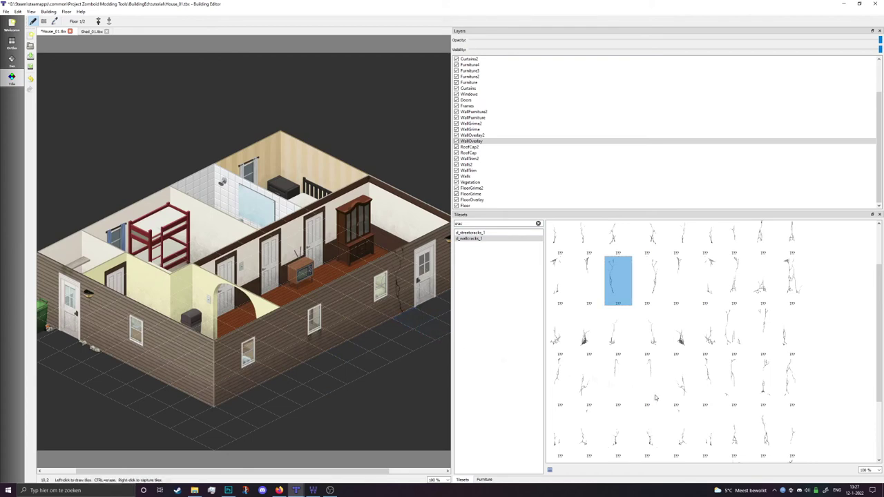
Place a d_wallcracks_1 crack on the bathroom wall by the bathtub on WallOverlay
{"action": "left_click", "coordinate": [615, 364]}
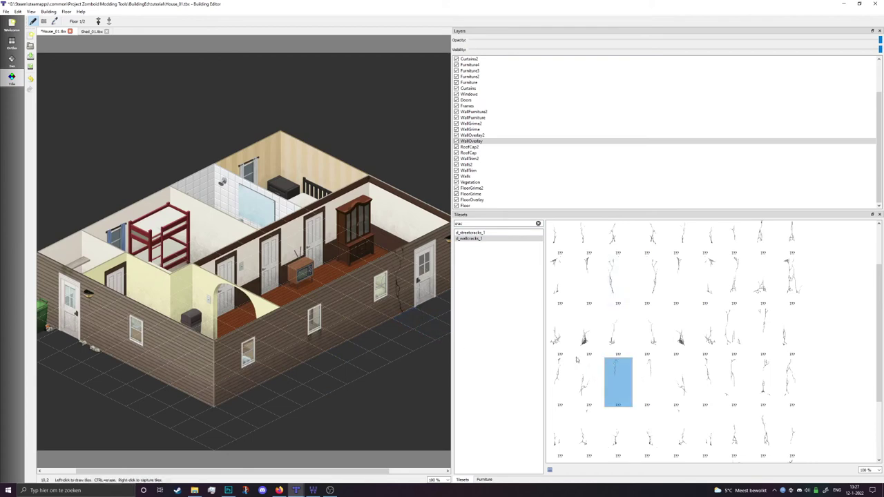
{"action": "left_click", "coordinate": [736, 278]}
{"action": "left_click", "coordinate": [792, 280]}
{"action": "key", "text": "Page_Up"}
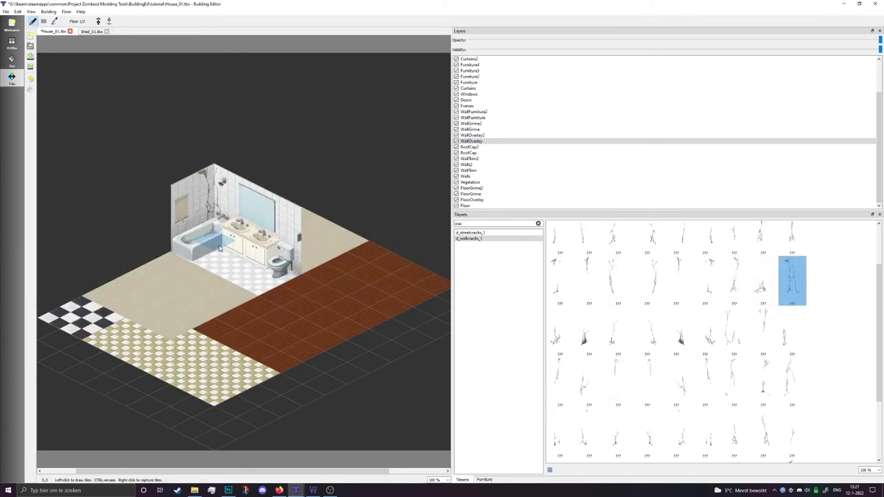
{"action": "left_click", "coordinate": [770, 241]}
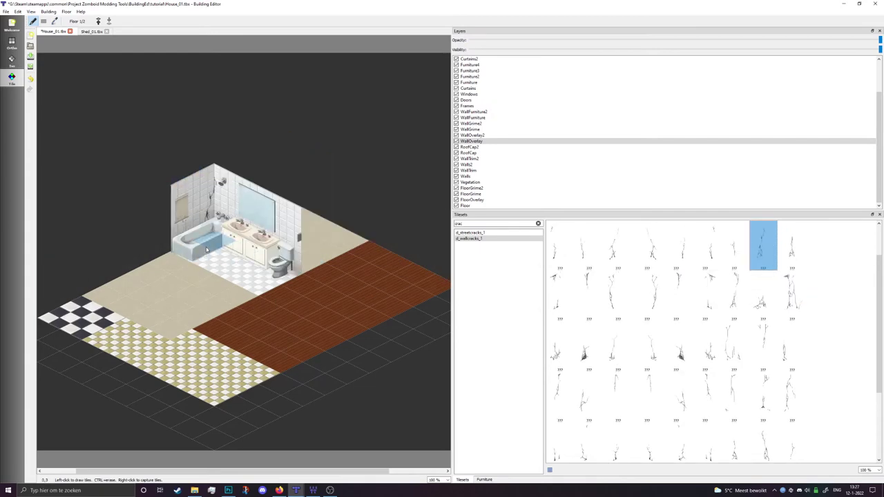
{"action": "key", "text": "Page_Down"}
{"action": "right_click", "coordinate": [209, 231]}
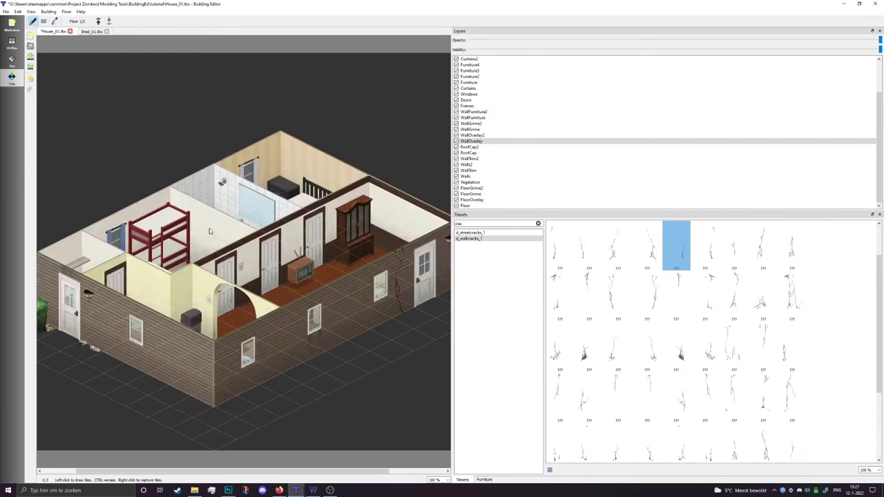
{"action": "key", "text": "Page_Up"}
{"action": "key", "text": "Page_Down"}
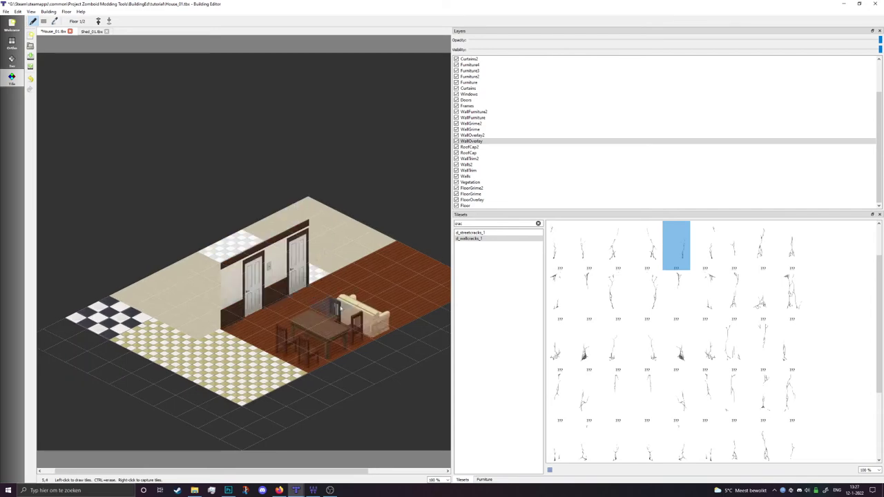
Place a short d_wallcracks_1 crack high on the outer end wall, between its window and the house corner
{"action": "left_click", "coordinate": [568, 353]}
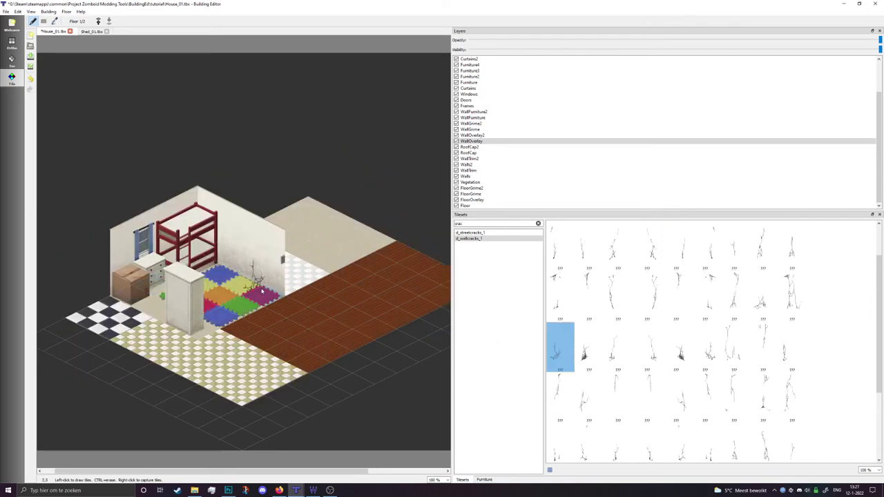
{"action": "key", "text": "Page_Down"}
{"action": "key", "text": "Page_Down"}
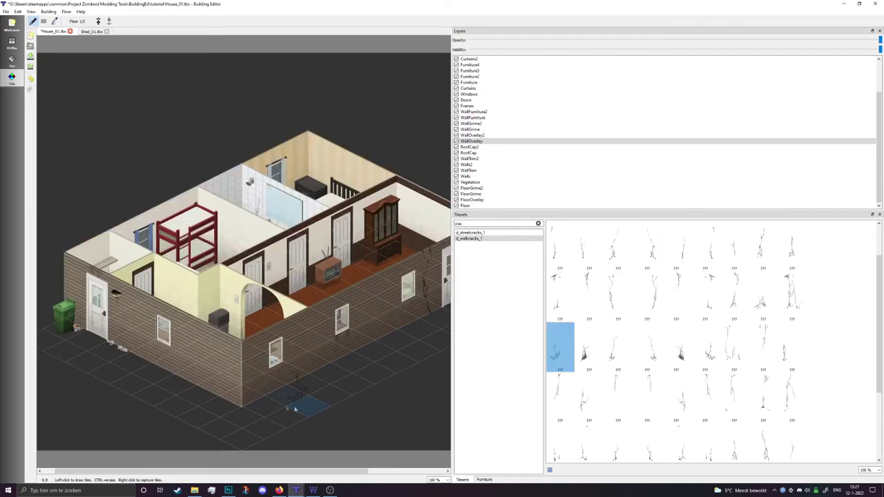
{"action": "left_click", "coordinate": [652, 396]}
{"action": "key", "text": "Page_Up"}
{"action": "key", "text": "Page_Down"}
{"action": "left_click", "coordinate": [191, 394]}
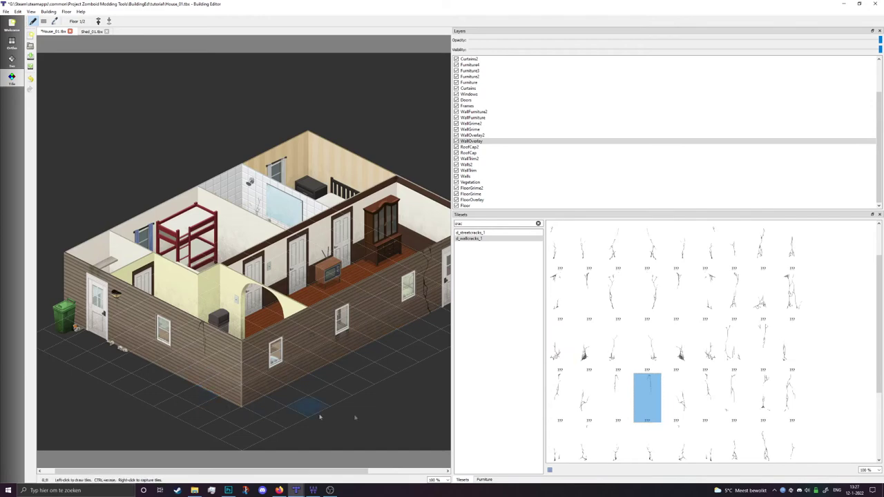
Check the cracks on the whole house with its roof shown and save the building
{"action": "left_click_drag", "start_coordinate": [367, 411], "coordinate": [358, 404]}
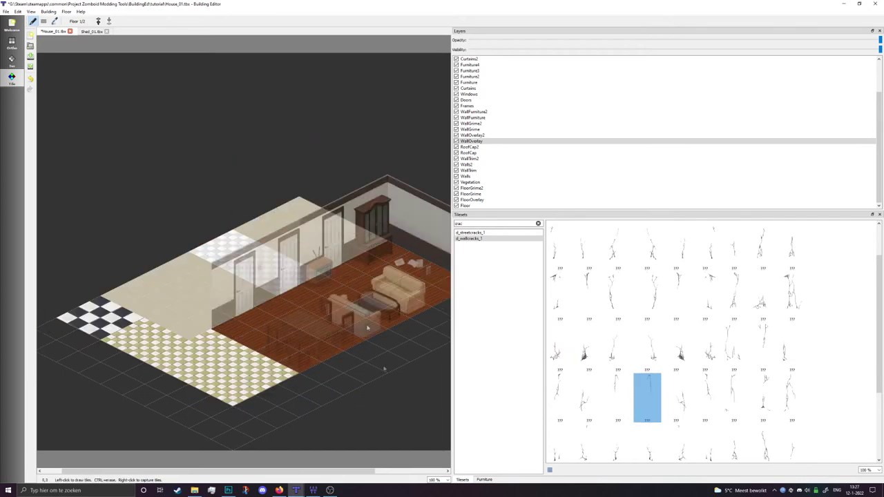
{"action": "key", "text": "h"}
{"action": "key", "text": "Page_Down"}
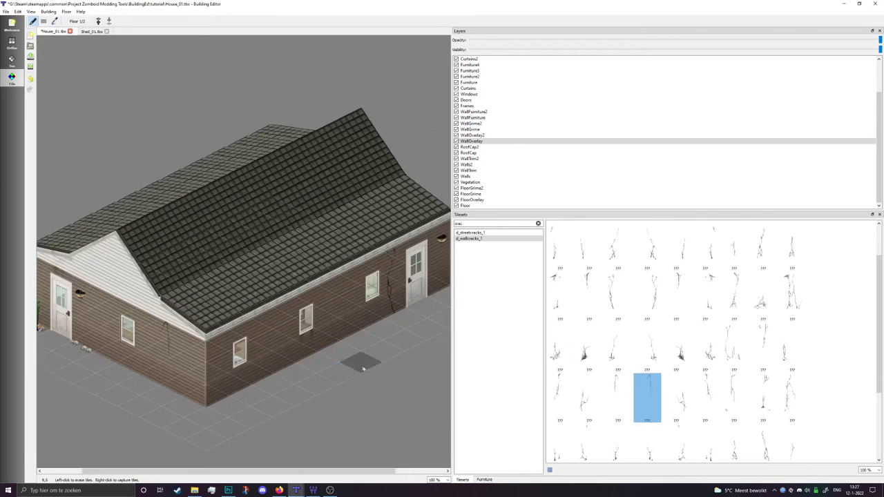
{"action": "scroll", "coordinate": [356, 369], "scroll_direction": "down", "scroll_amount": 1}
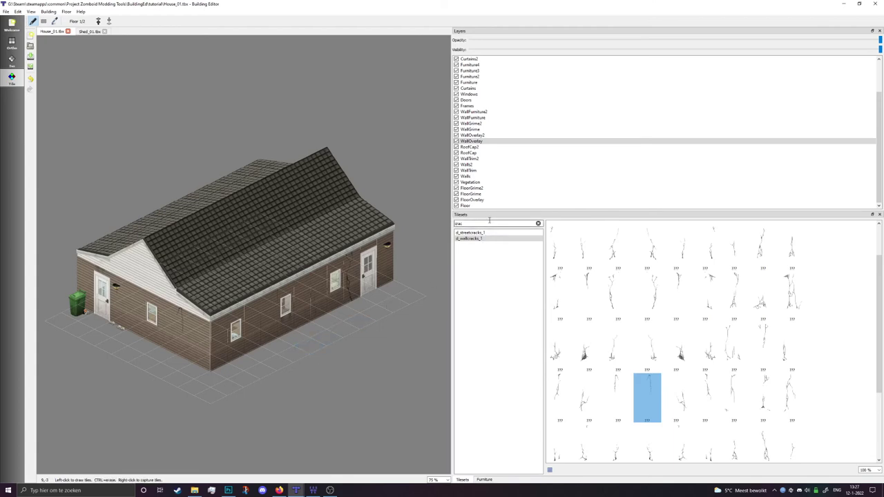
Filter the tilesets by "orna" and place a low vegetation_ornamental_01 hedge on Furniture2 along the outer end wall beneath its window
{"action": "left_click_drag", "start_coordinate": [489, 222], "coordinate": [420, 221]}
{"action": "type", "text": "ornaa"}
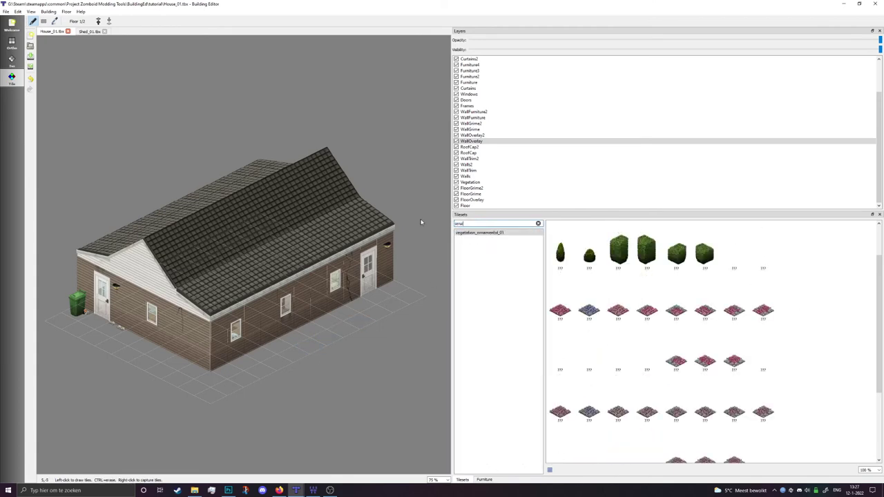
{"action": "left_click", "coordinate": [675, 245]}
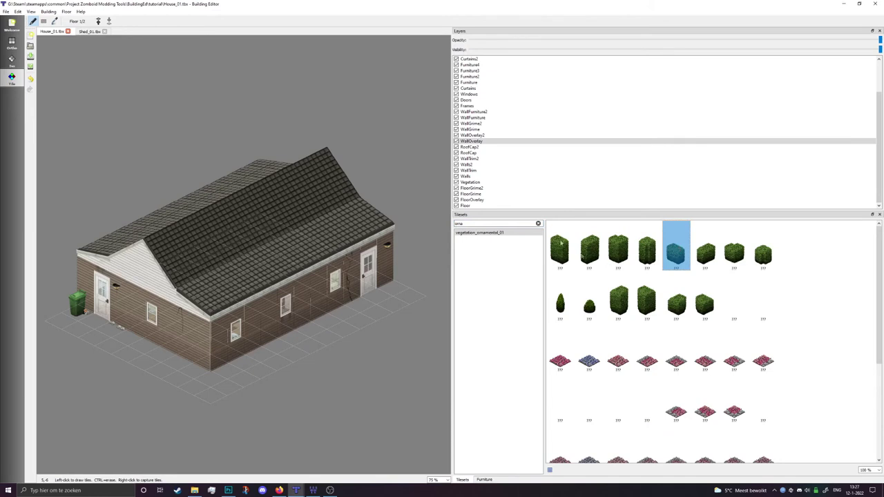
{"action": "left_click", "coordinate": [476, 76]}
{"action": "left_click_drag", "start_coordinate": [117, 321], "coordinate": [205, 379]}
Add the low hedge's corner piece at the house corner and continue the hedge along the long outer wall up to the door
{"action": "left_click", "coordinate": [733, 245]}
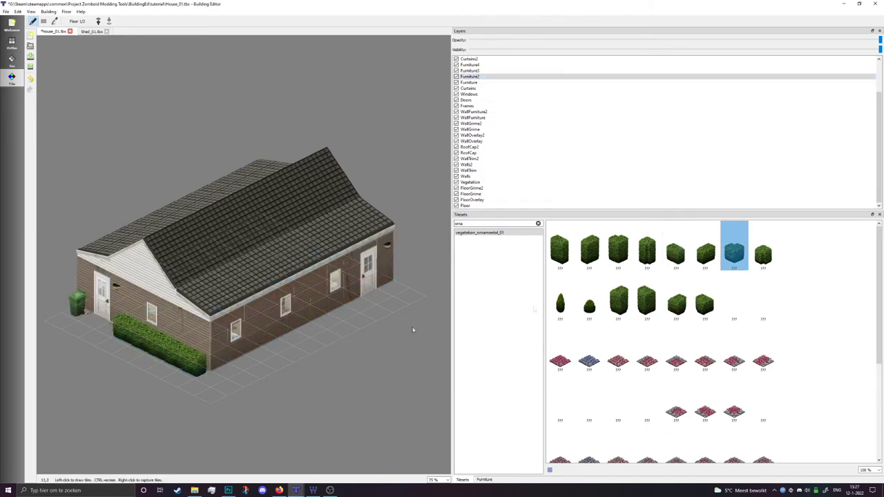
{"action": "left_click", "coordinate": [685, 258]}
{"action": "left_click", "coordinate": [724, 256]}
{"action": "left_click", "coordinate": [712, 252]}
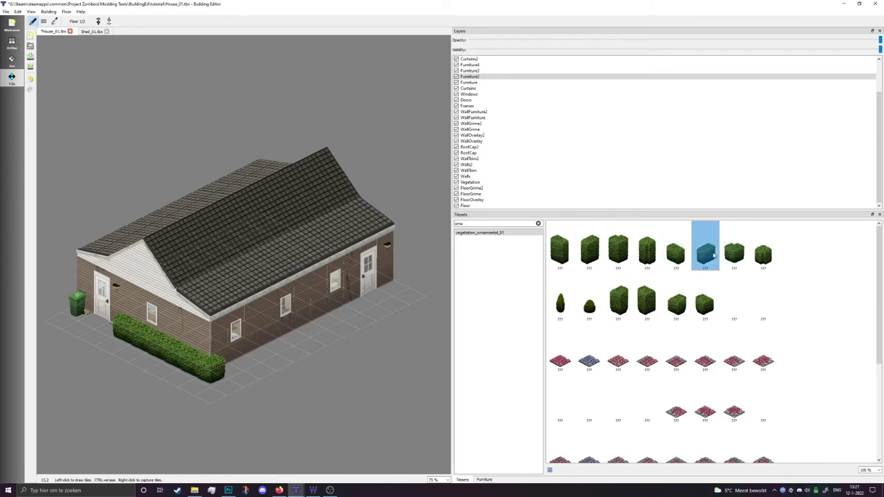
{"action": "left_click_drag", "start_coordinate": [224, 373], "coordinate": [340, 320]}
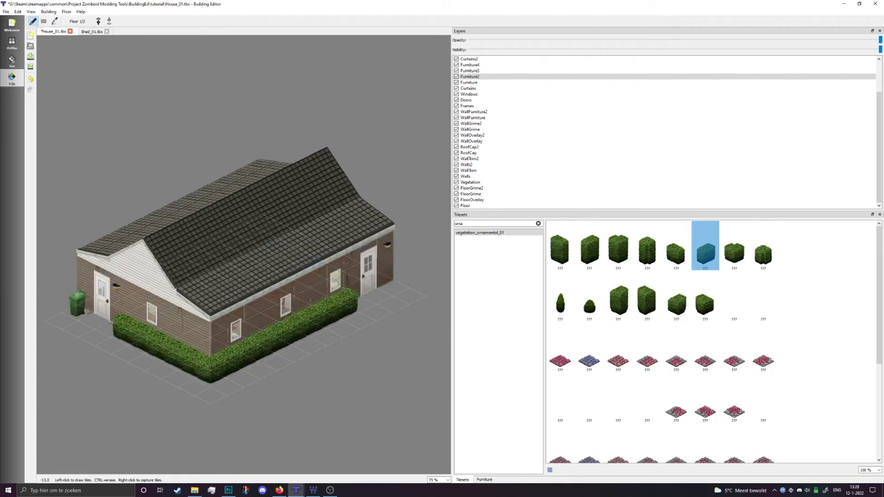
{"action": "left_click", "coordinate": [48, 12]}
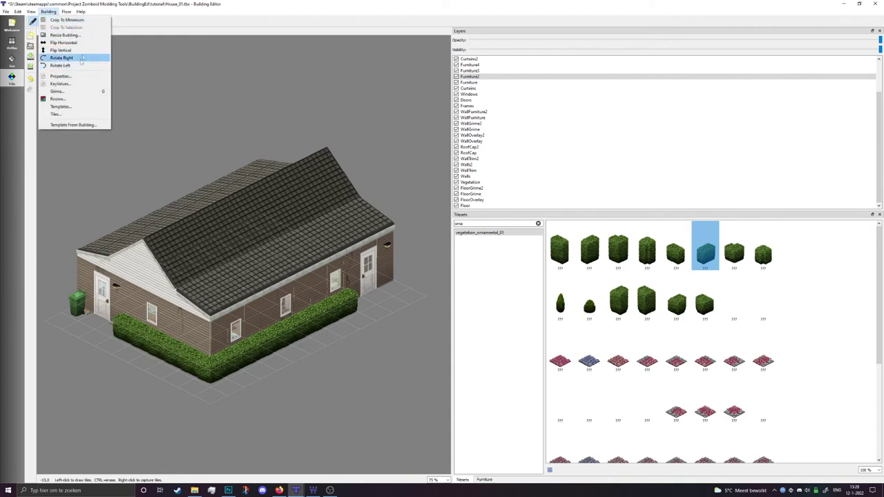
{"action": "left_click", "coordinate": [222, 13]}
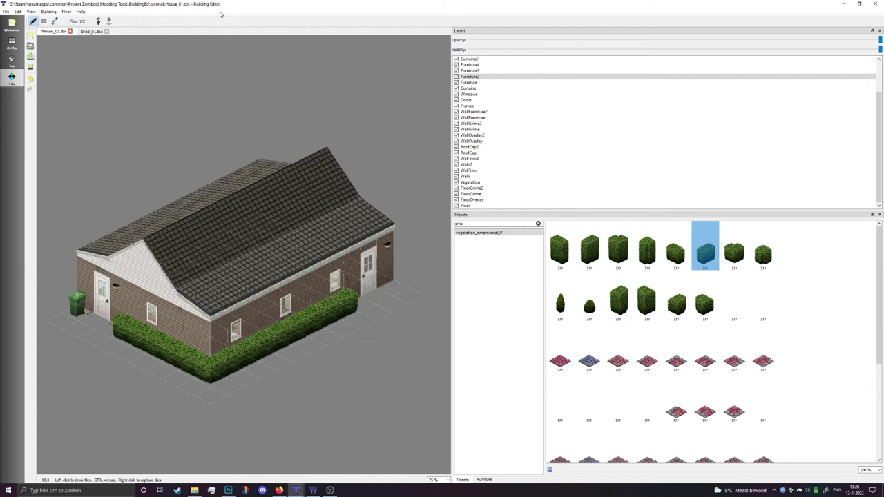
{"action": "scroll", "coordinate": [608, 345], "scroll_direction": "down", "scroll_amount": 1}
{"action": "scroll", "coordinate": [725, 343], "scroll_direction": "up", "scroll_amount": 1}
{"action": "left_click", "coordinate": [11, 61]}
{"action": "left_click", "coordinate": [11, 76]}
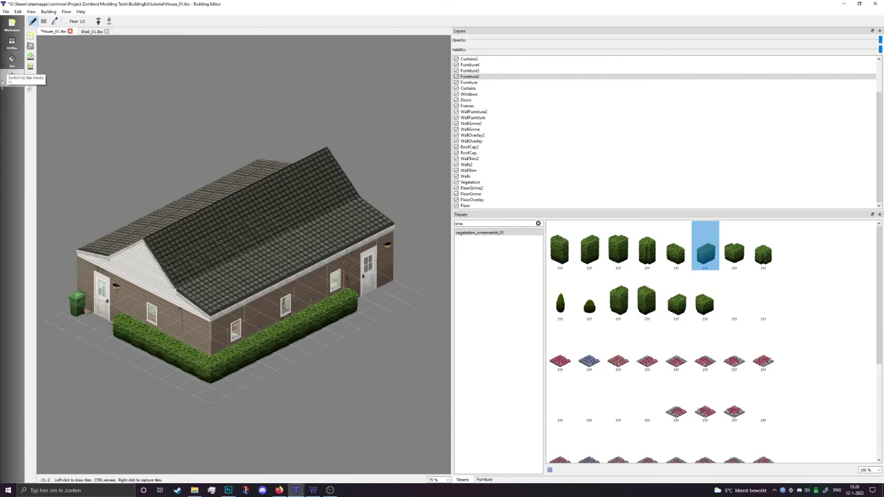
{"action": "left_click", "coordinate": [8, 61]}
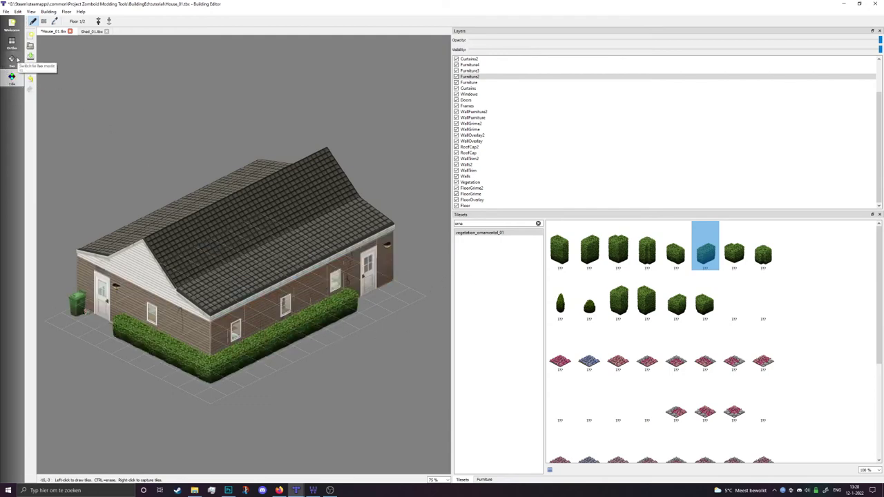
Switch to isometric editing and open the Building Tiles dialog on the Appliances - Cooking category
{"action": "left_click", "coordinate": [13, 59]}
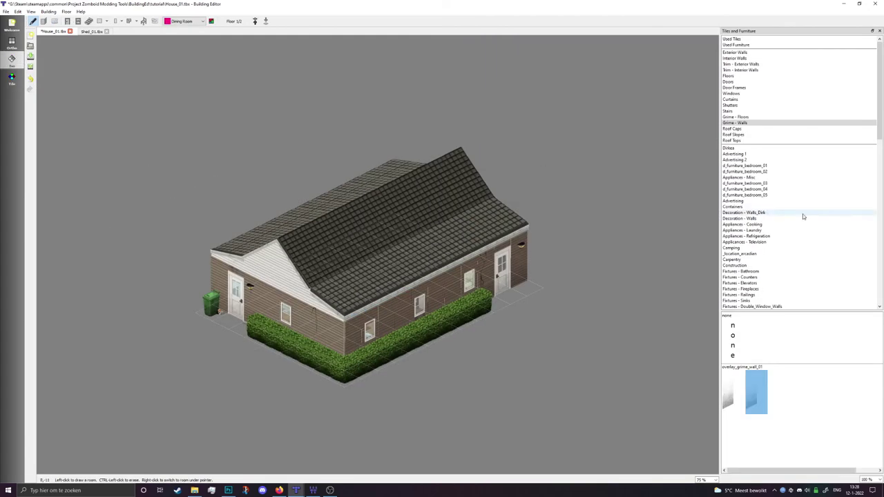
{"action": "scroll", "coordinate": [794, 207], "scroll_direction": "down", "scroll_amount": 2}
{"action": "scroll", "coordinate": [788, 197], "scroll_direction": "down", "scroll_amount": 4}
{"action": "scroll", "coordinate": [790, 136], "scroll_direction": "up", "scroll_amount": 6}
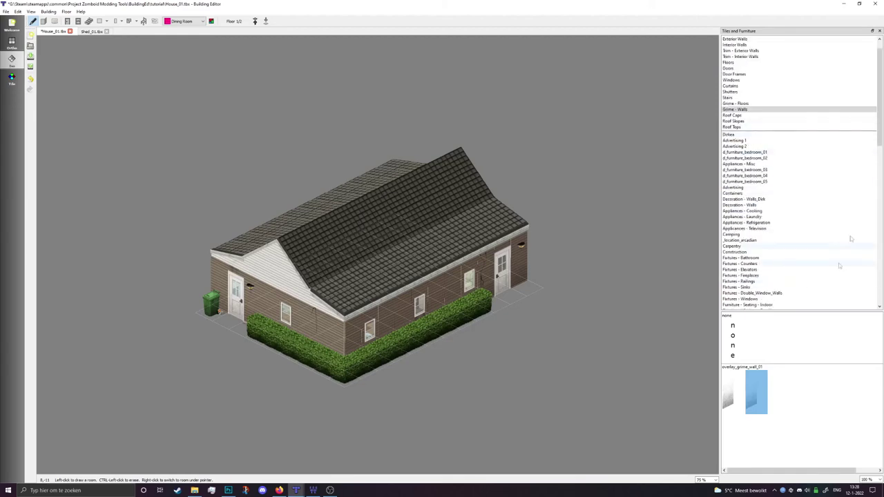
{"action": "scroll", "coordinate": [770, 116], "scroll_direction": "down", "scroll_amount": 3}
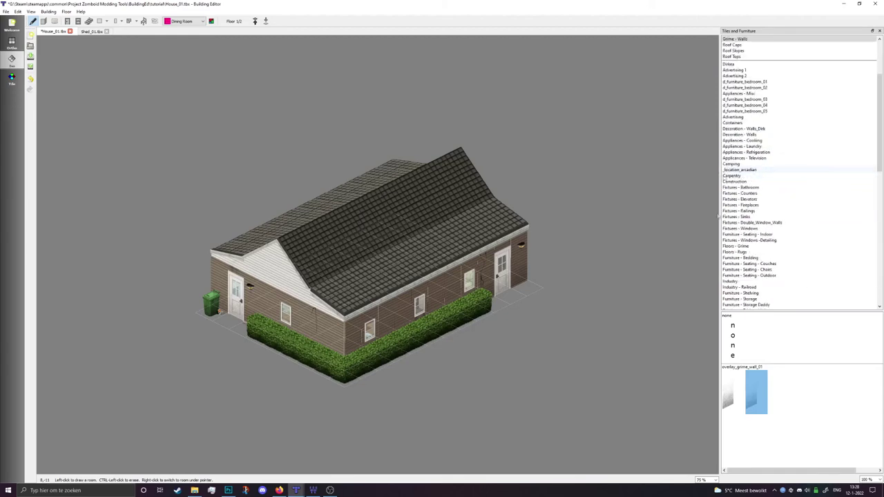
{"action": "scroll", "coordinate": [782, 199], "scroll_direction": "up", "scroll_amount": 3}
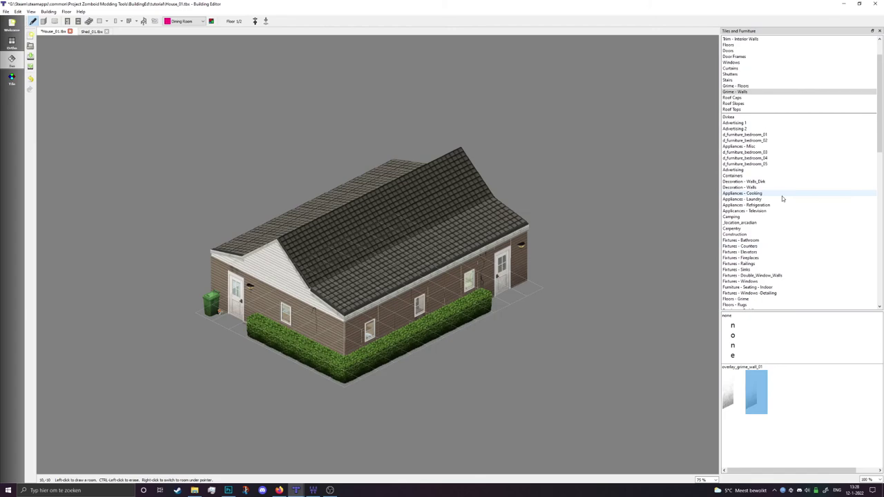
{"action": "double_click", "coordinate": [743, 195]}
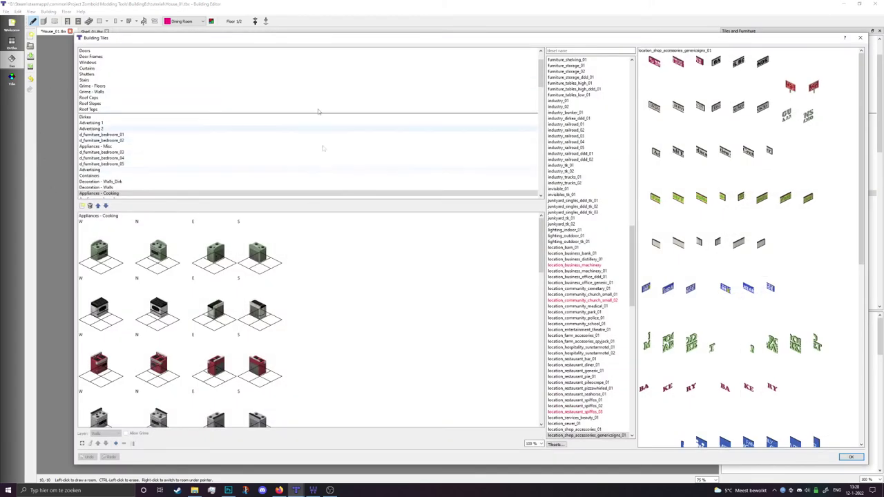
Look through the tile and furniture categories available in the Building Tiles dialog
{"action": "left_click_drag", "start_coordinate": [288, 38], "coordinate": [275, 25]}
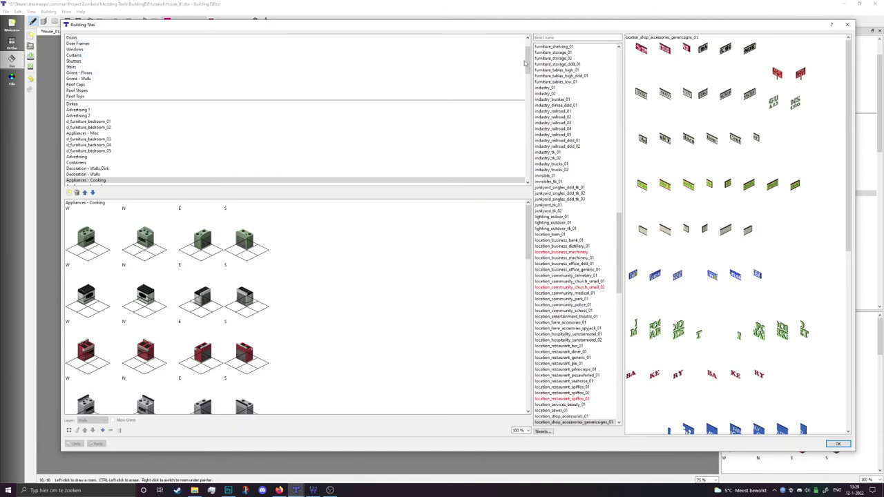
{"action": "left_click_drag", "start_coordinate": [525, 61], "coordinate": [517, 162]}
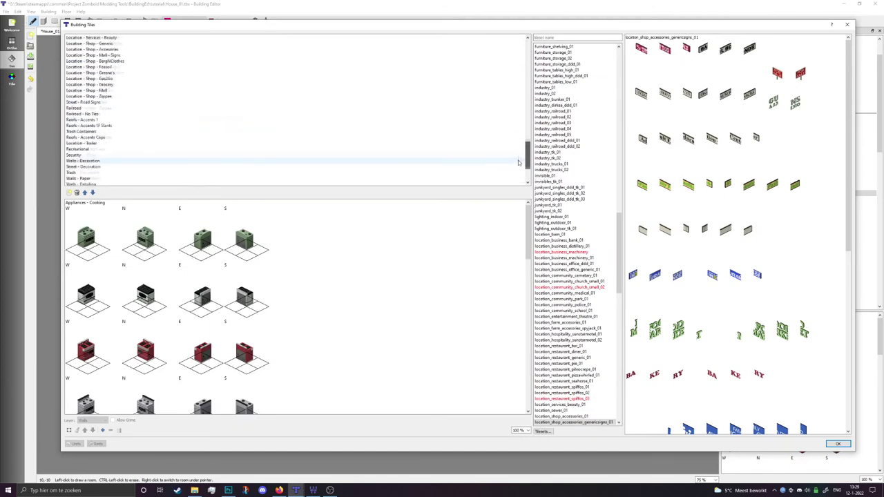
{"action": "scroll", "coordinate": [417, 89], "scroll_direction": "up", "scroll_amount": 10}
{"action": "scroll", "coordinate": [403, 102], "scroll_direction": "down", "scroll_amount": 2}
{"action": "scroll", "coordinate": [403, 102], "scroll_direction": "up", "scroll_amount": 10}
{"action": "scroll", "coordinate": [403, 102], "scroll_direction": "up", "scroll_amount": 7}
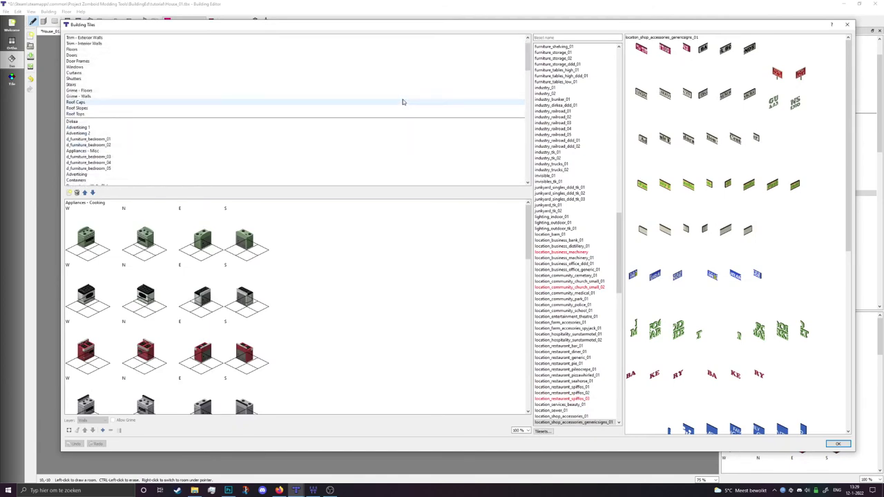
{"action": "scroll", "coordinate": [402, 101], "scroll_direction": "down", "scroll_amount": 12}
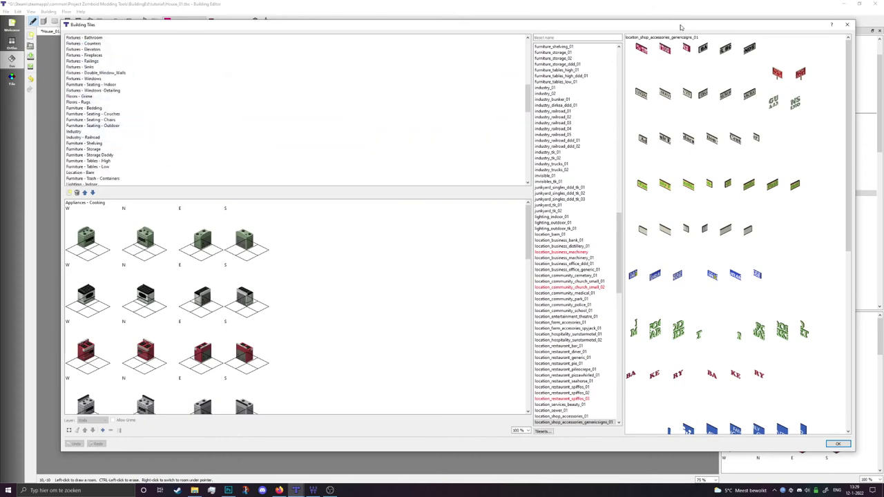
{"action": "left_click_drag", "start_coordinate": [679, 25], "coordinate": [492, 34]}
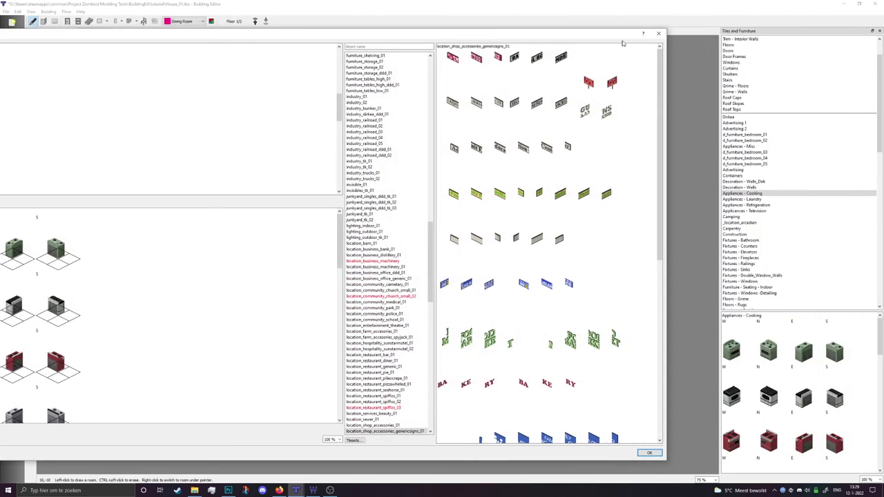
{"action": "left_click_drag", "start_coordinate": [606, 34], "coordinate": [813, 16]}
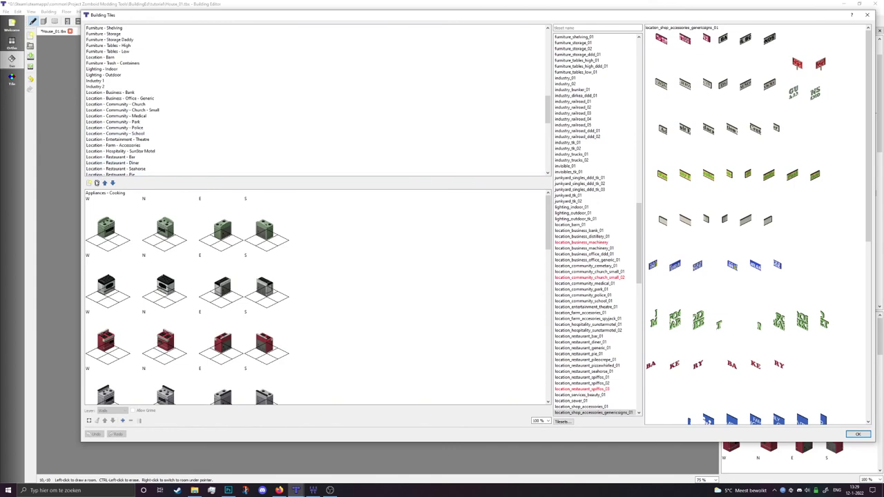
Create a new furniture category named Tutorial in the Building Tiles category list
{"action": "scroll", "coordinate": [211, 124], "scroll_direction": "up", "scroll_amount": 10}
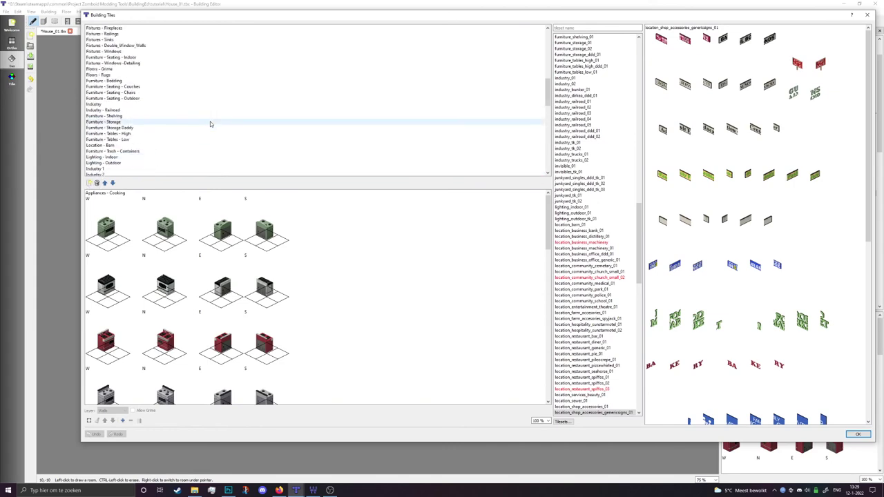
{"action": "scroll", "coordinate": [171, 103], "scroll_direction": "up", "scroll_amount": 1}
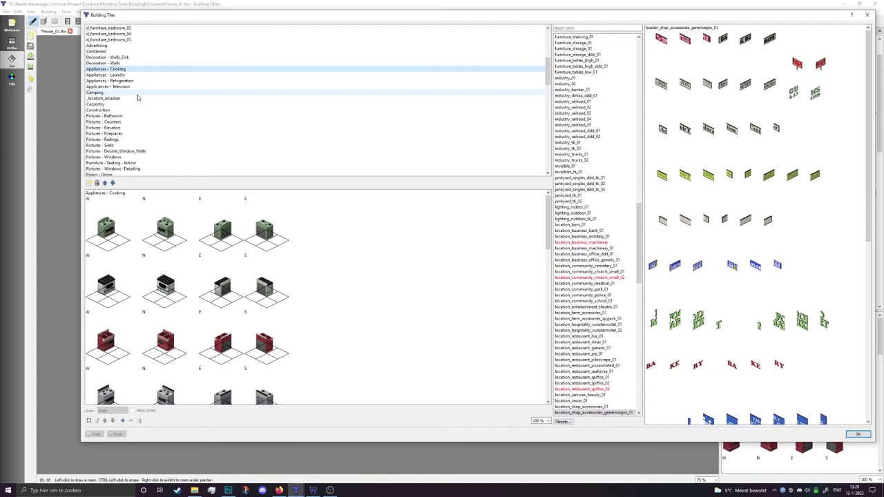
{"action": "scroll", "coordinate": [137, 98], "scroll_direction": "down", "scroll_amount": 12}
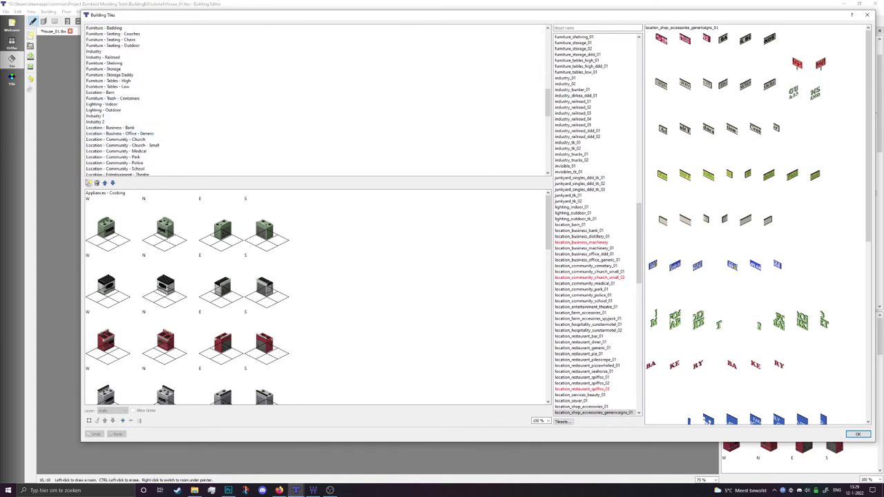
{"action": "scroll", "coordinate": [208, 161], "scroll_direction": "up", "scroll_amount": 7}
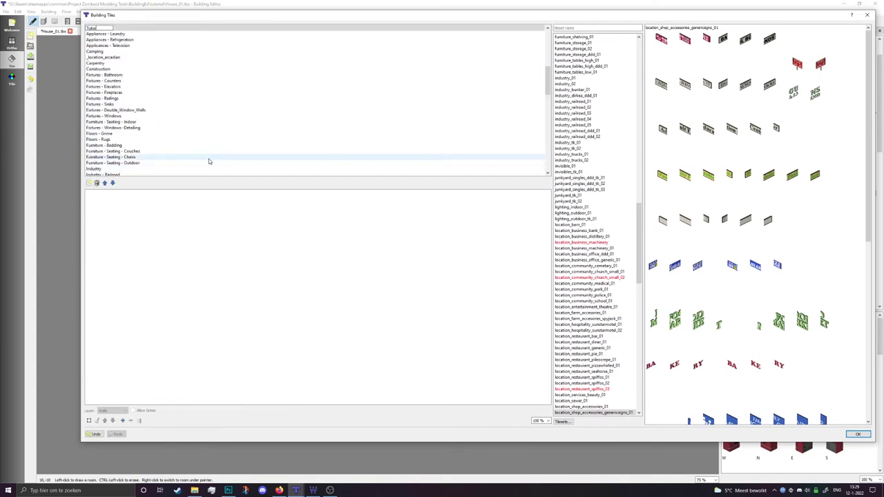
{"action": "scroll", "coordinate": [193, 122], "scroll_direction": "up", "scroll_amount": 2}
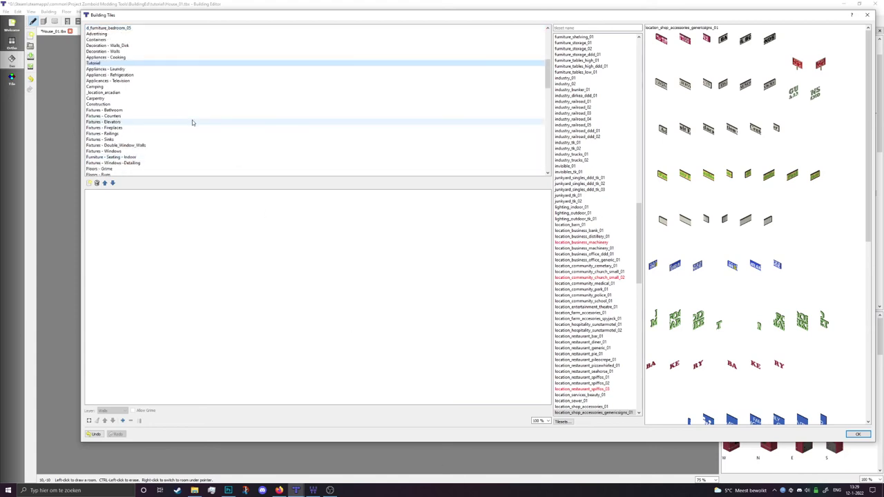
Move the Tutorial category up the list until it sits directly above Dirkea
{"action": "scroll", "coordinate": [193, 122], "scroll_direction": "up", "scroll_amount": 3}
{"action": "left_click", "coordinate": [104, 183]}
{"action": "left_click", "coordinate": [104, 183]}
{"action": "left_click", "coordinate": [104, 183]}
{"action": "left_click", "coordinate": [105, 183]}
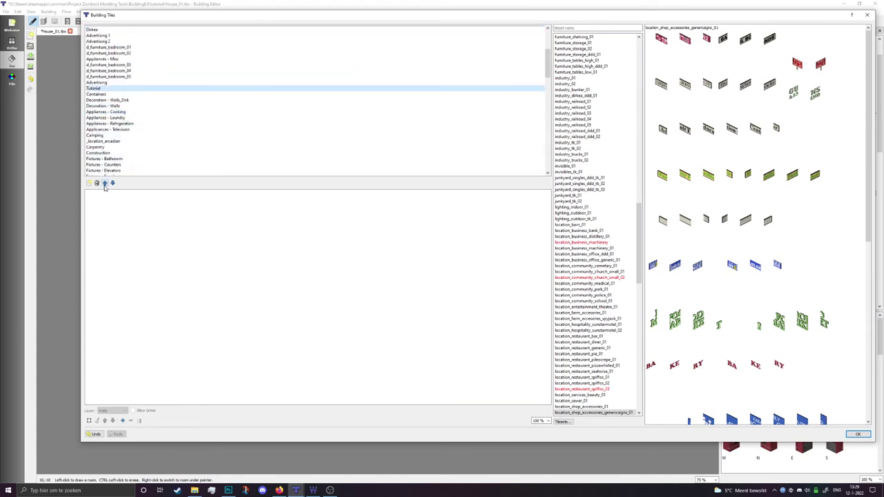
{"action": "left_click", "coordinate": [104, 183]}
{"action": "double_click", "coordinate": [105, 183]}
{"action": "left_click", "coordinate": [104, 183]}
{"action": "double_click", "coordinate": [104, 182]}
{"action": "double_click", "coordinate": [105, 183]}
{"action": "double_click", "coordinate": [104, 183]}
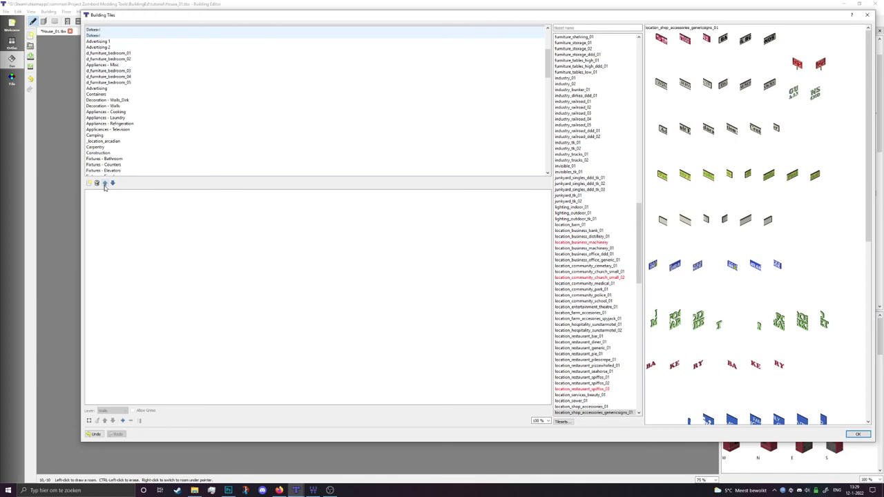
Add an empty furniture entry to the Tutorial category and filter the tilesets by "orna"
{"action": "left_click", "coordinate": [181, 285]}
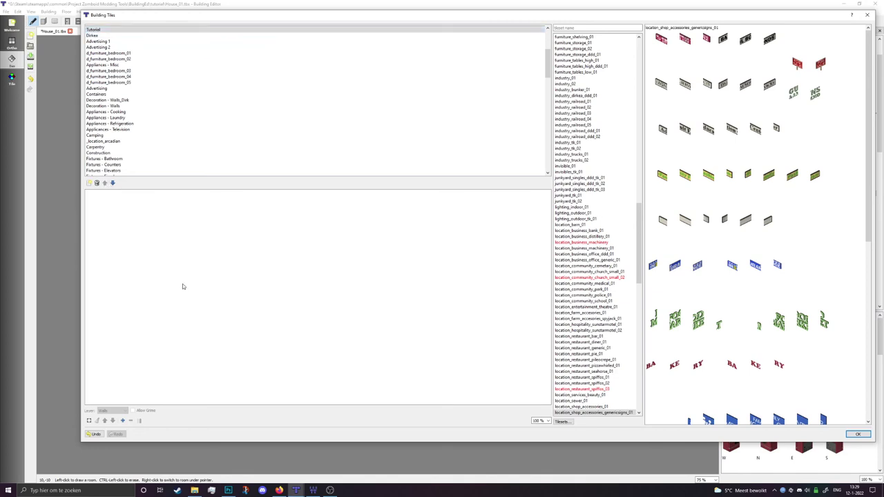
{"action": "left_click", "coordinate": [122, 421]}
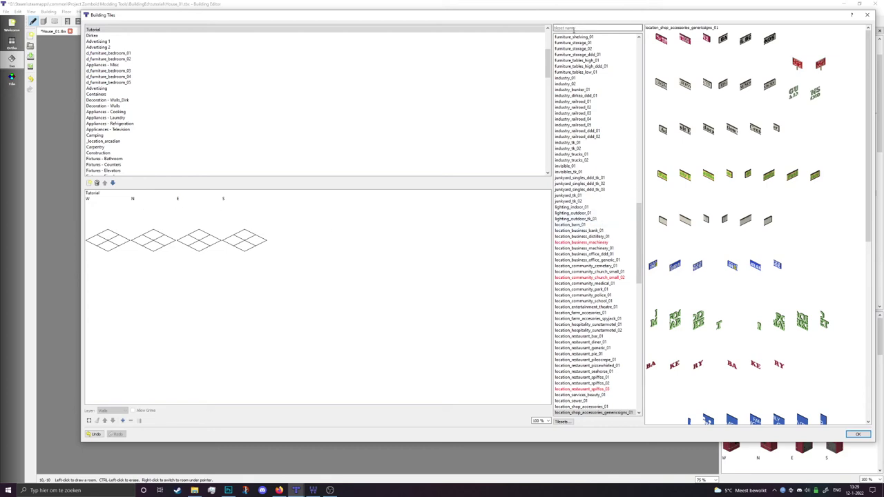
{"action": "type", "text": "orn"}
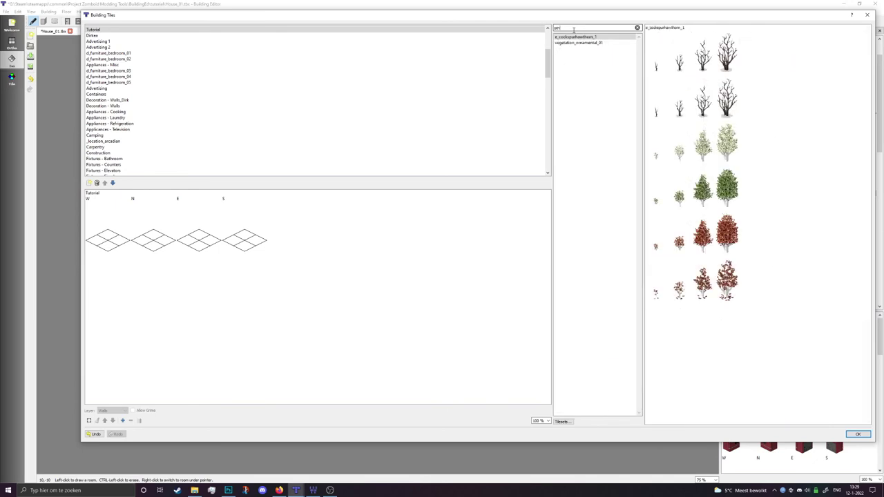
{"action": "type", "text": "a"}
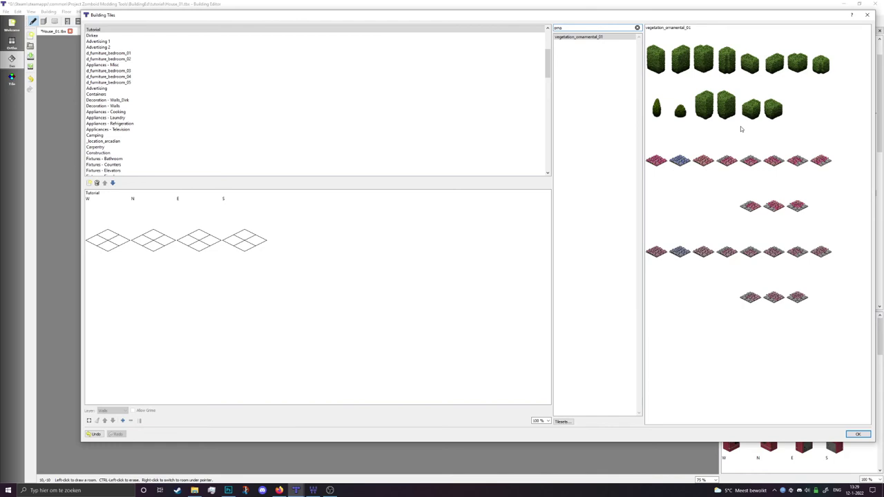
Assign low vegetation_ornamental_01 hedges to the entry's N and W orientations and accept the Building Tiles changes
{"action": "left_click_drag", "start_coordinate": [751, 65], "coordinate": [152, 235]}
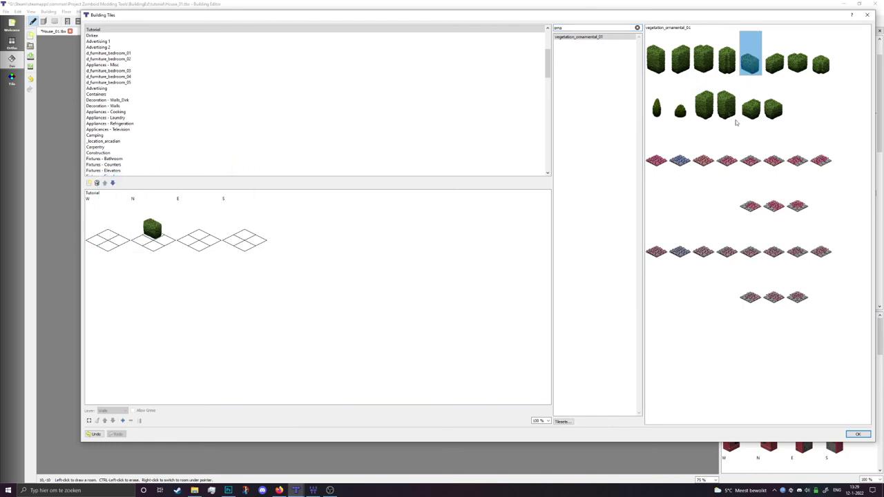
{"action": "left_click_drag", "start_coordinate": [776, 66], "coordinate": [109, 233]}
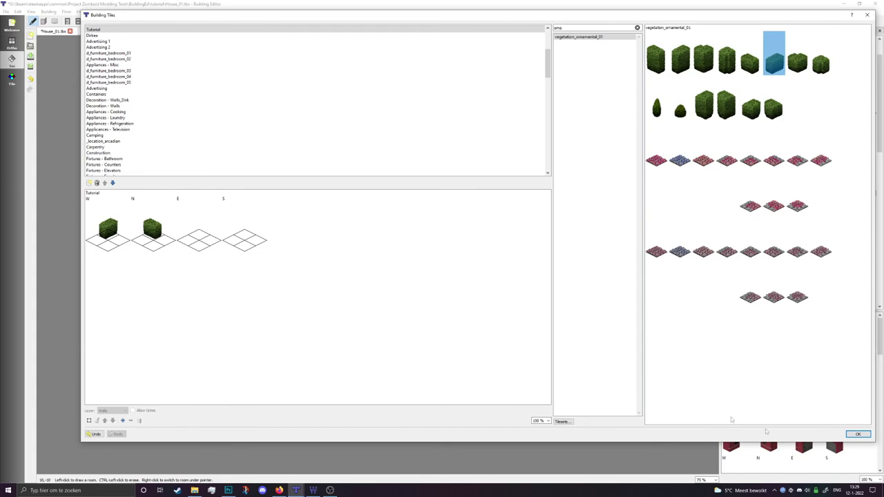
{"action": "left_click", "coordinate": [858, 434]}
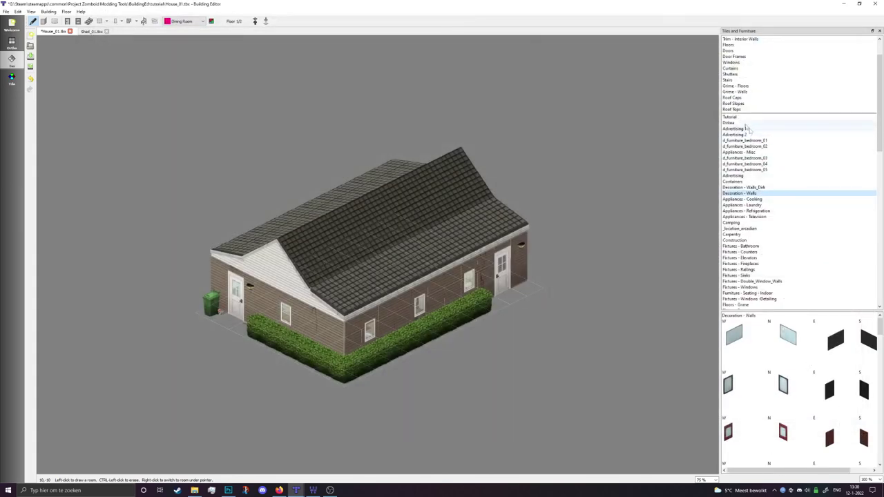
Try out the Tutorial category's W hedge with the furniture tool in House_01, with the upper floor hidden
{"action": "left_click", "coordinate": [744, 118]}
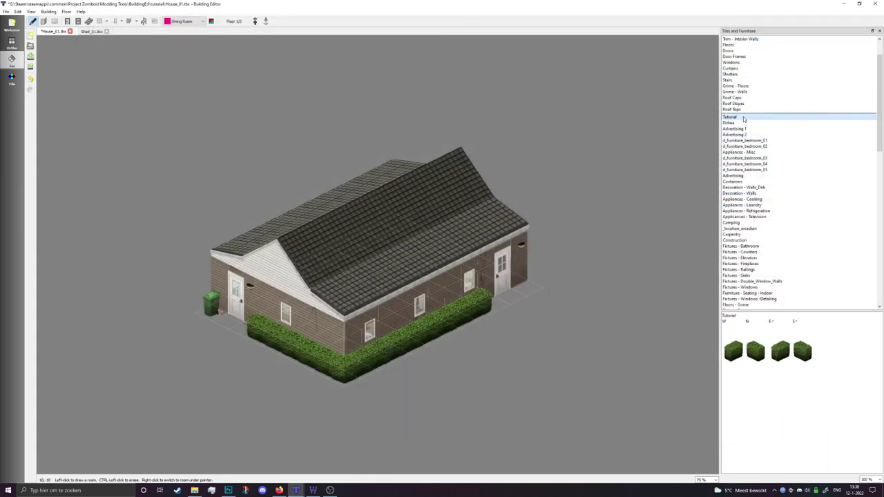
{"action": "left_click", "coordinate": [727, 353]}
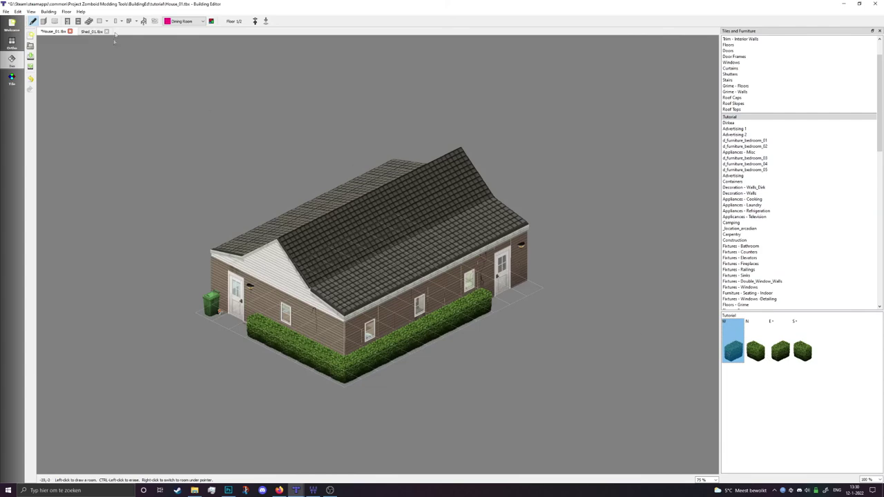
{"action": "left_click", "coordinate": [144, 21]}
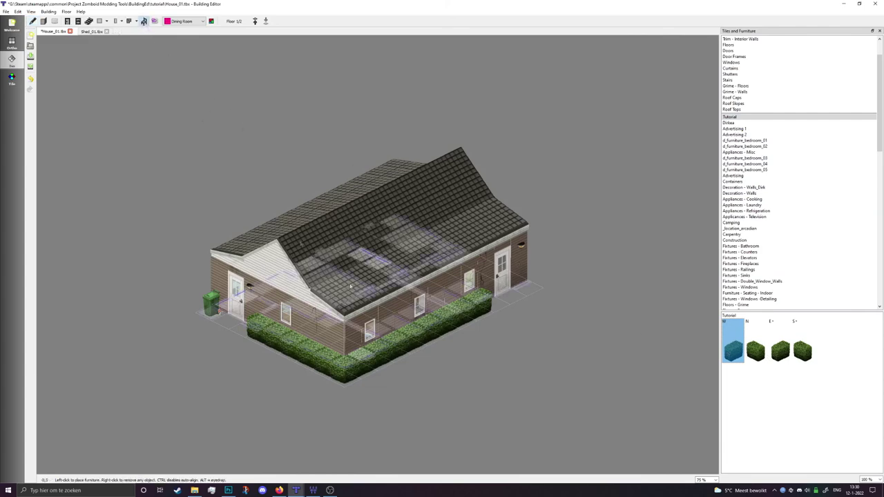
{"action": "key", "text": "h"}
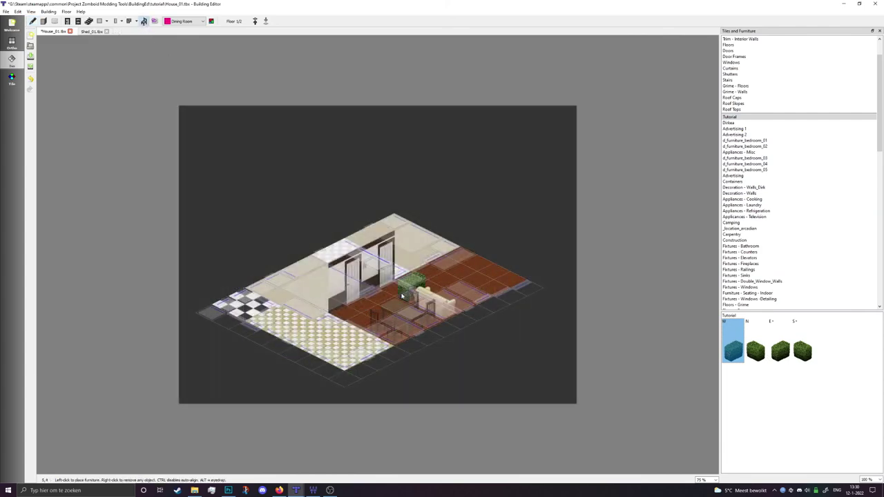
{"action": "scroll", "coordinate": [345, 290], "scroll_direction": "up", "scroll_amount": 2}
{"action": "left_click_drag", "start_coordinate": [344, 291], "coordinate": [399, 181]}
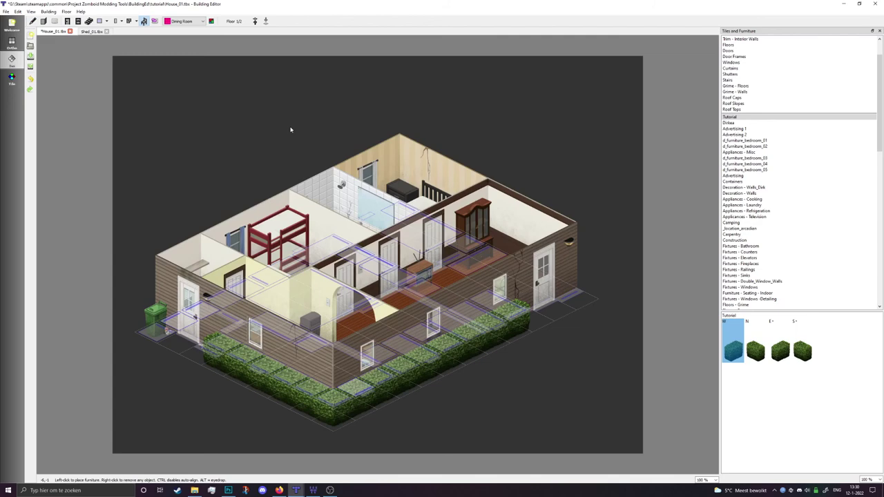
Switch to tile editing, clear the tileset filter and examine the tiles in DylansOvergrown01
{"action": "left_click", "coordinate": [11, 78]}
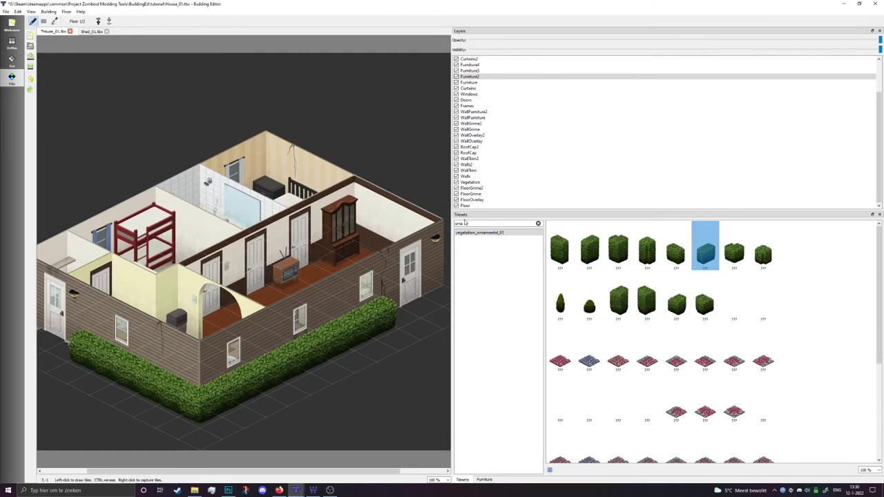
{"action": "left_click", "coordinate": [538, 224]}
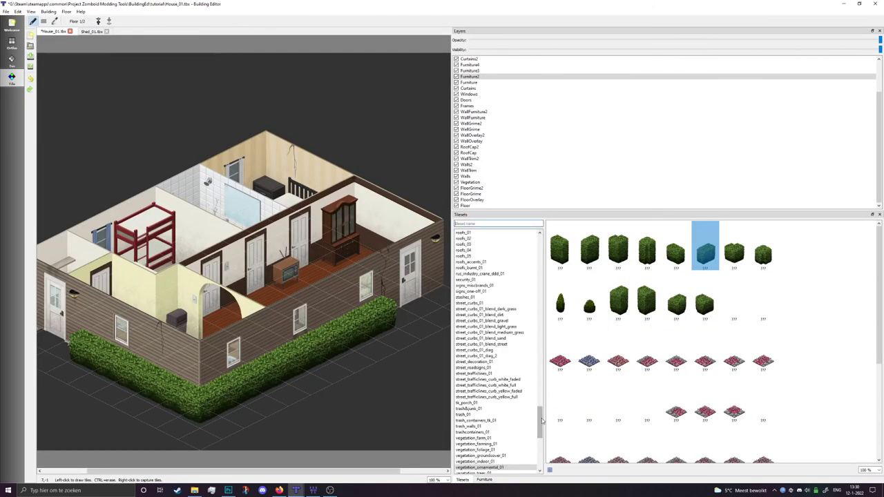
{"action": "left_click_drag", "start_coordinate": [540, 420], "coordinate": [536, 283]}
{"action": "scroll", "coordinate": [536, 282], "scroll_direction": "up", "scroll_amount": 10}
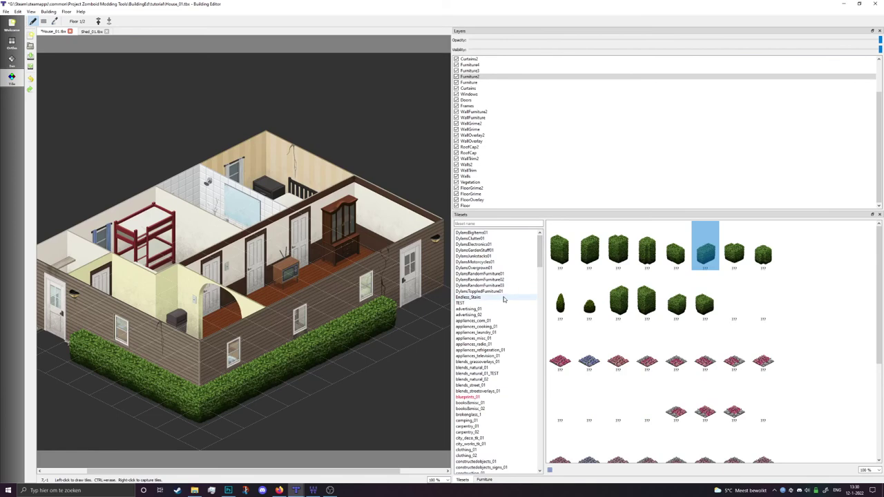
{"action": "left_click", "coordinate": [499, 268]}
{"action": "scroll", "coordinate": [499, 269], "scroll_direction": "down", "scroll_amount": 5}
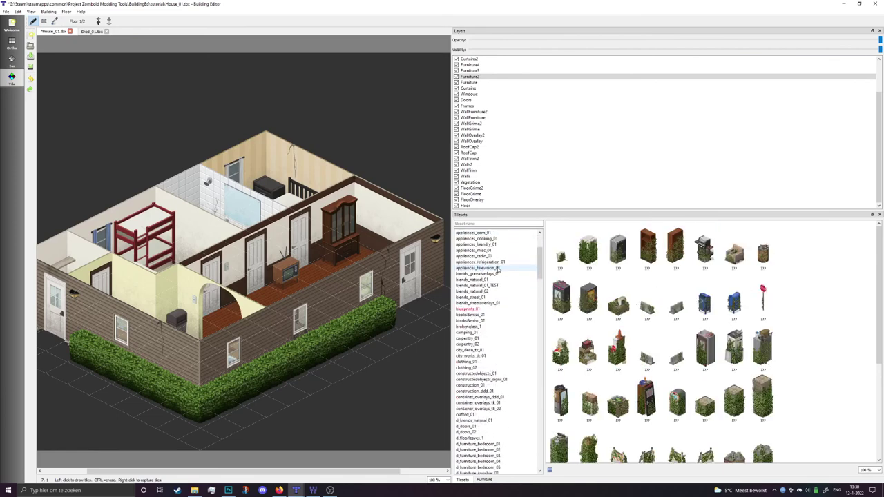
{"action": "scroll", "coordinate": [498, 274], "scroll_direction": "up", "scroll_amount": 5}
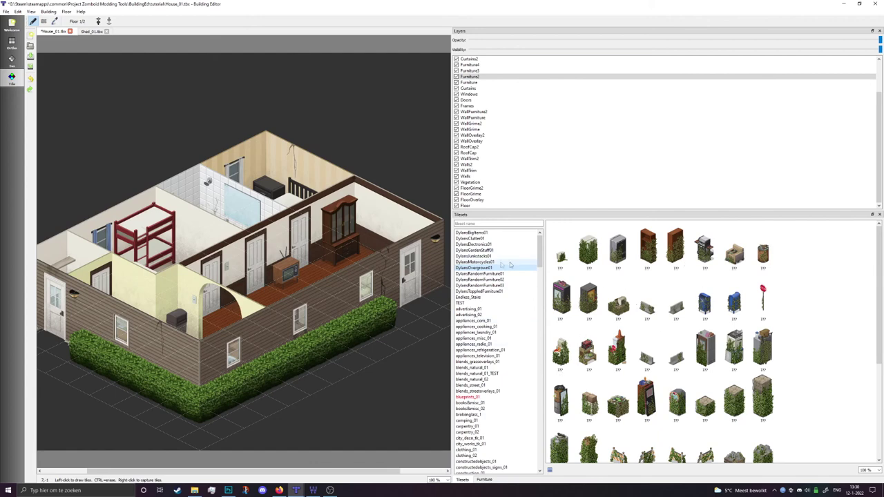
Look through the d_furniture_bedroom, fixtures_railings_01 and floors_burnt_01 tilesets, then return to isometric editing
{"action": "scroll", "coordinate": [532, 296], "scroll_direction": "down", "scroll_amount": 1}
{"action": "scroll", "coordinate": [532, 296], "scroll_direction": "down", "scroll_amount": 4}
{"action": "left_click", "coordinate": [478, 444]}
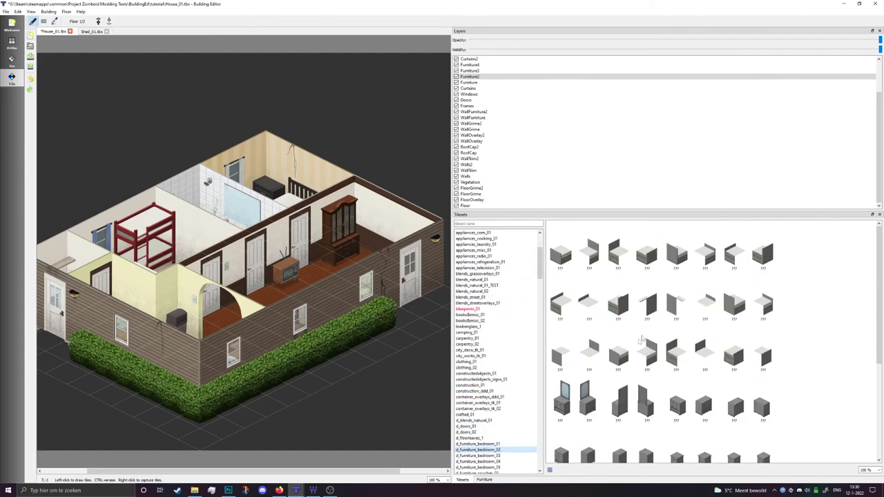
{"action": "left_click", "coordinate": [478, 450]}
{"action": "left_click", "coordinate": [471, 459]}
{"action": "scroll", "coordinate": [631, 369], "scroll_direction": "down", "scroll_amount": 2}
{"action": "scroll", "coordinate": [503, 325], "scroll_direction": "down", "scroll_amount": 5}
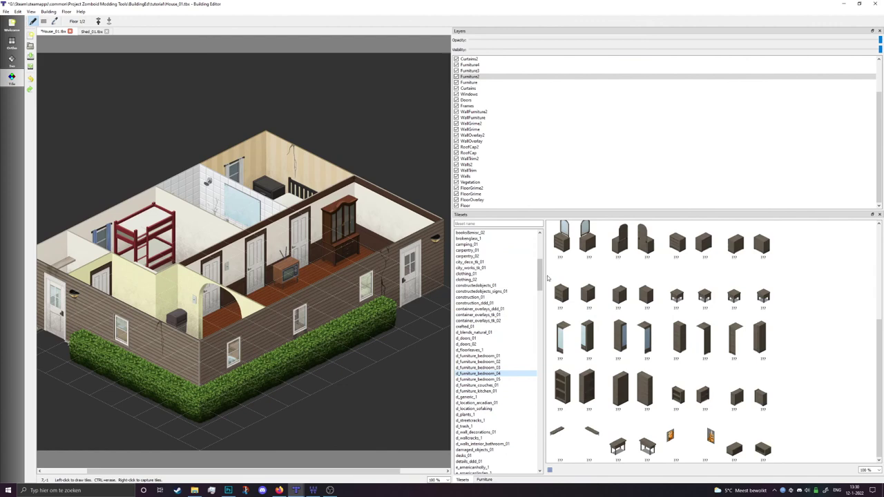
{"action": "left_click_drag", "start_coordinate": [539, 278], "coordinate": [537, 324]}
{"action": "left_click", "coordinate": [477, 309]}
{"action": "scroll", "coordinate": [481, 314], "scroll_direction": "down", "scroll_amount": 3}
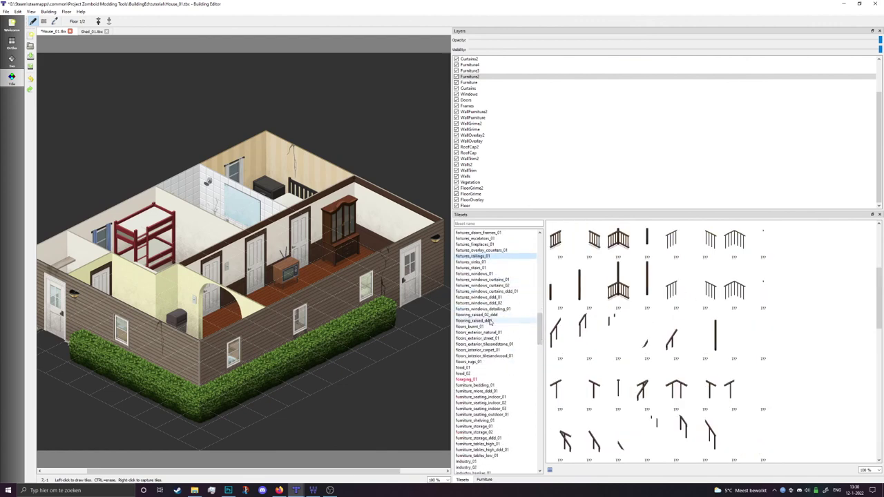
{"action": "left_click", "coordinate": [487, 326]}
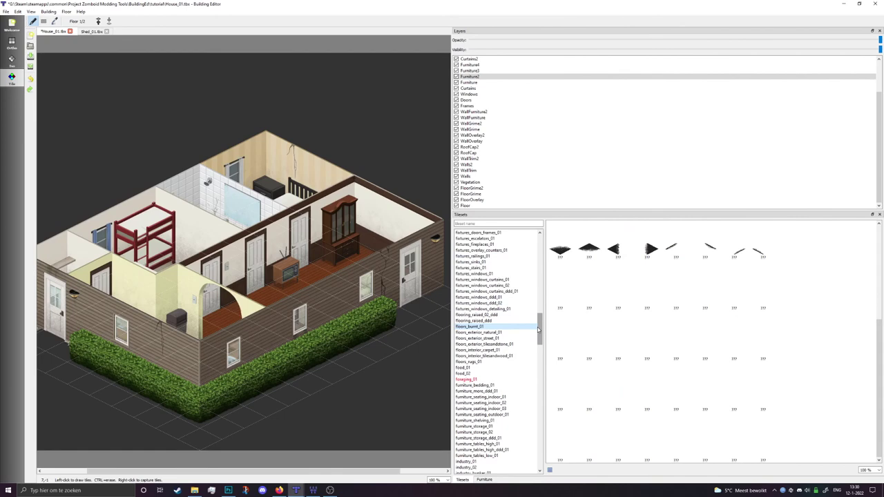
{"action": "left_click", "coordinate": [12, 59]}
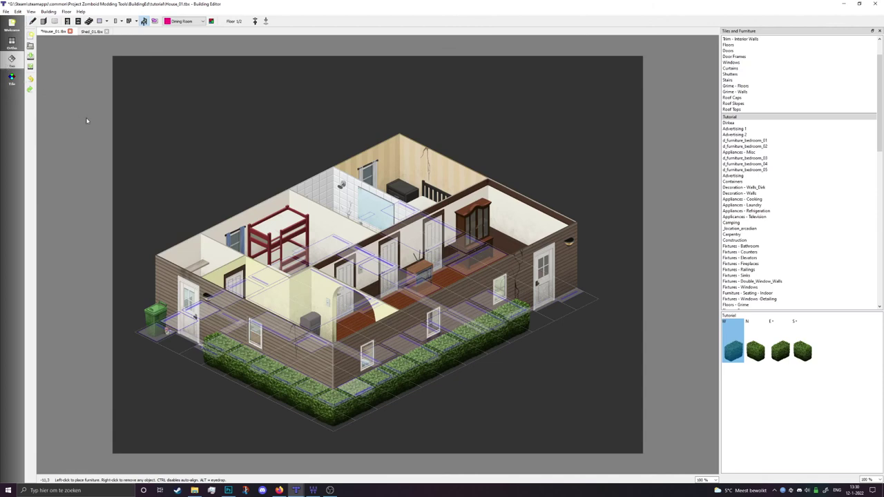